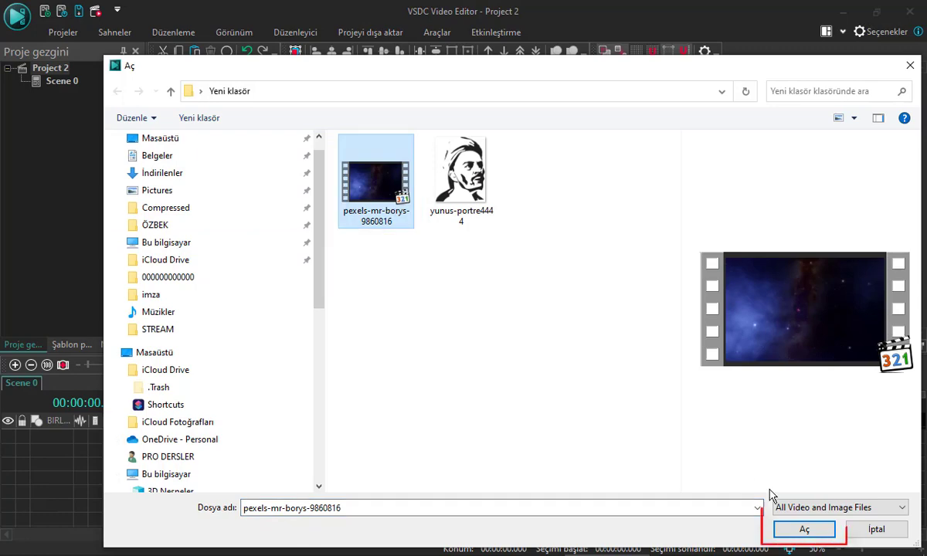
Step: Add the pexels-mr-borys-9860816 video on a new layer and the yunus-portre4444 image to the scene, both from the cursor position
click(818, 531)
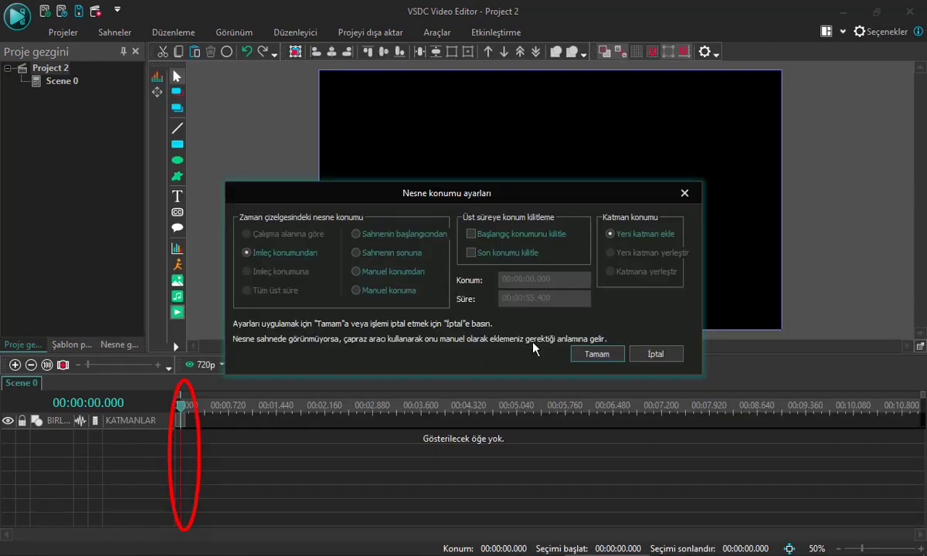
click(598, 355)
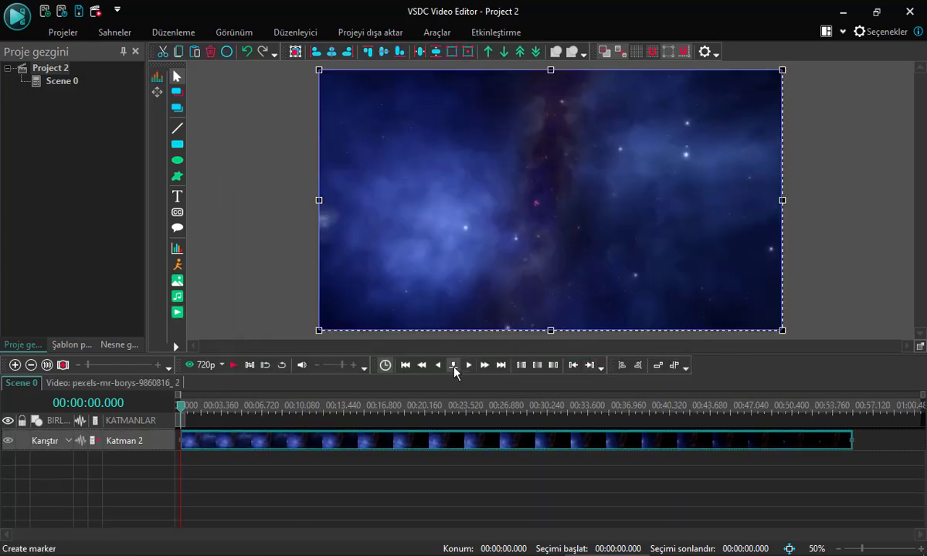
click(178, 283)
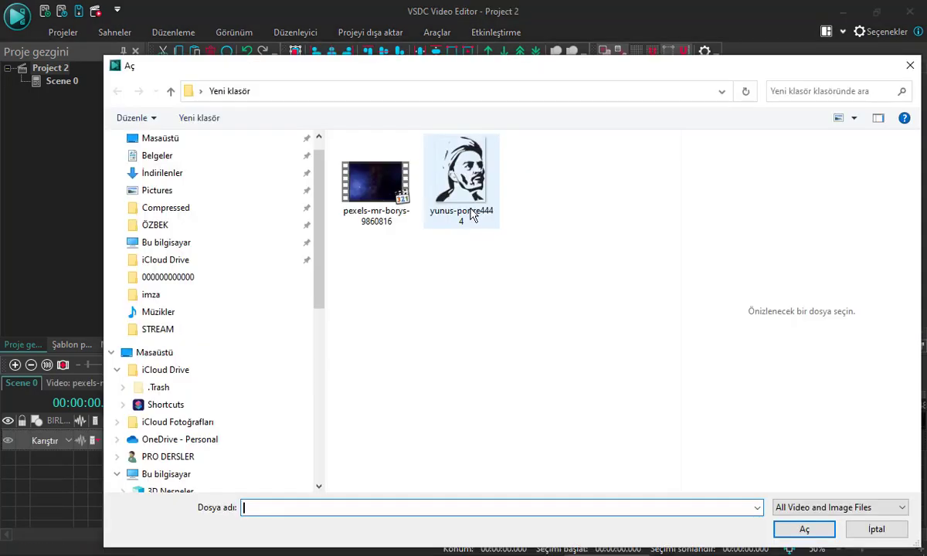
click(472, 207)
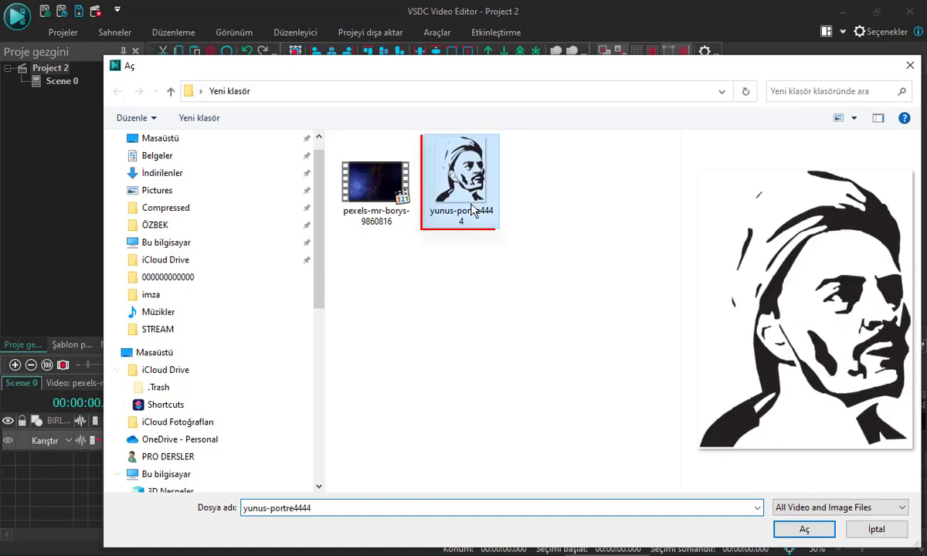
click(795, 528)
click(263, 253)
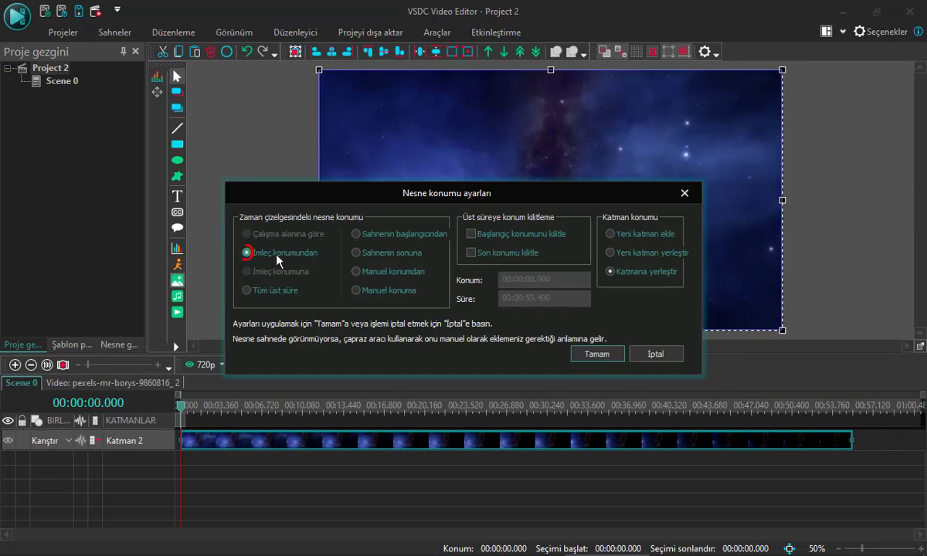
click(596, 353)
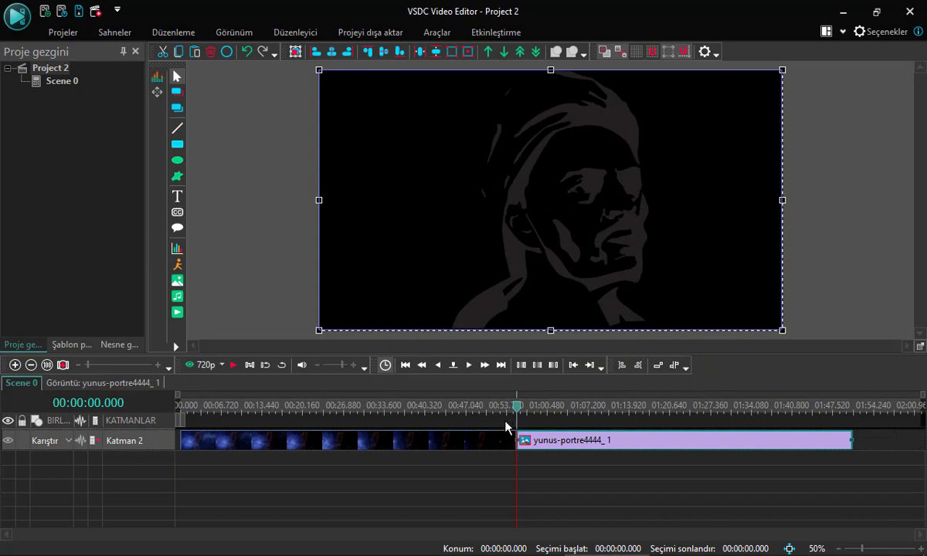
Step: Put the background video on its own layer below the portrait image and align the image clip with the start of the timeline
mouse_move(632, 443)
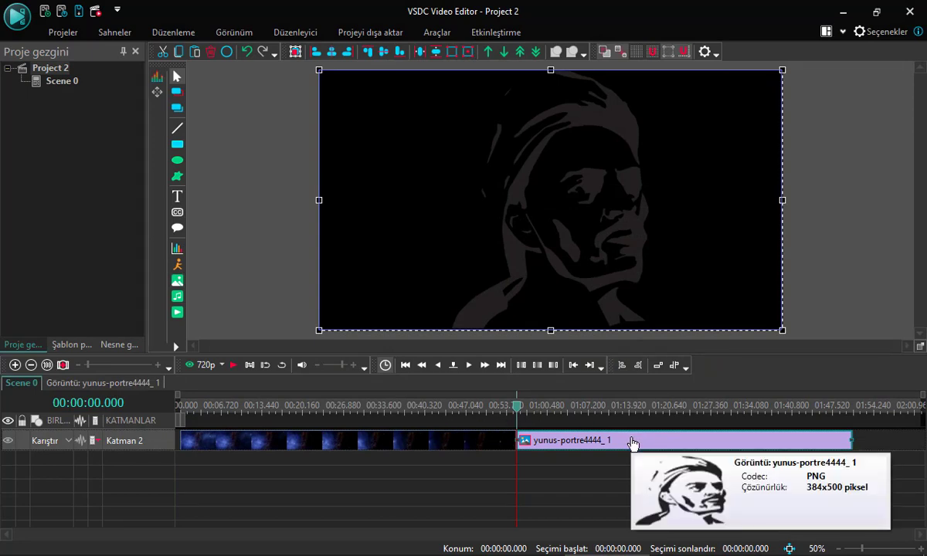
drag(341, 445, 345, 461)
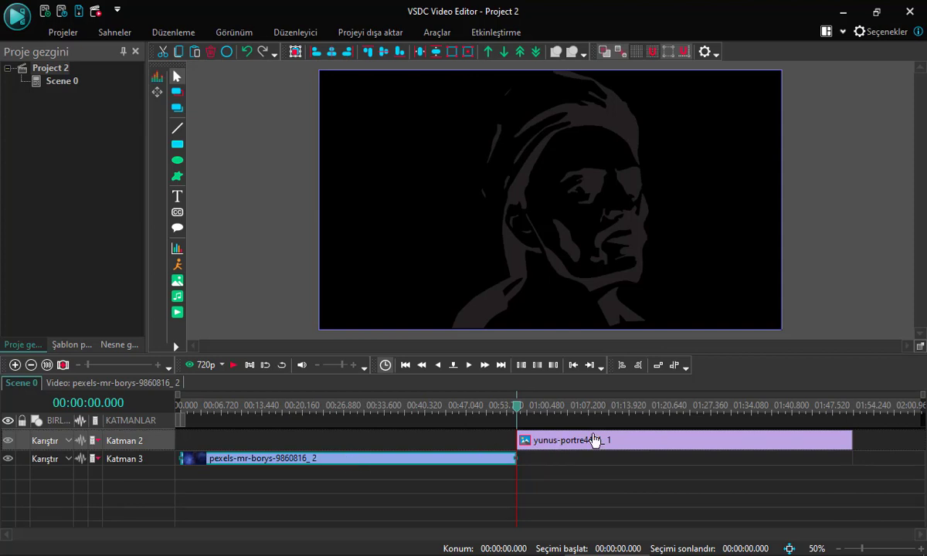
drag(597, 441, 251, 440)
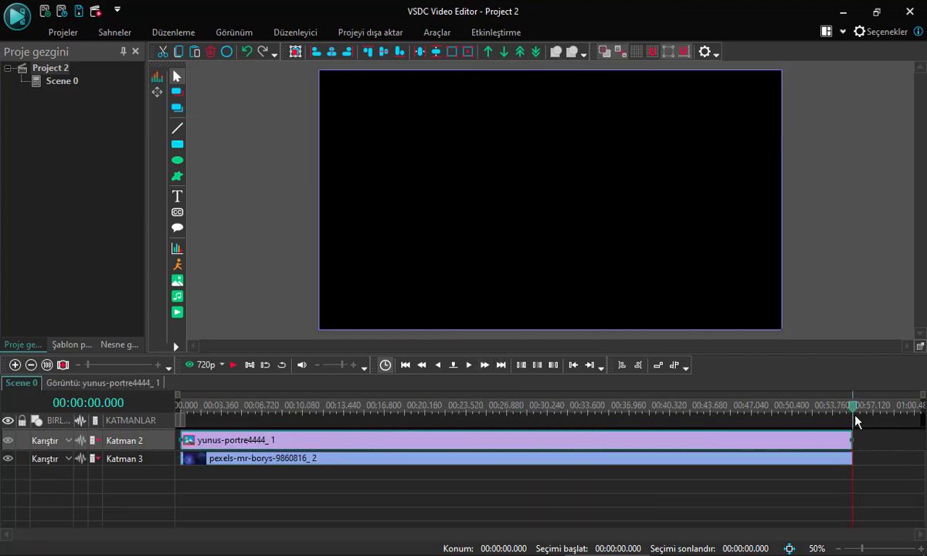
Step: With the playhead at 00:00:01.000, shrink the portrait image and position it in the left half of the frame
drag(854, 413, 192, 411)
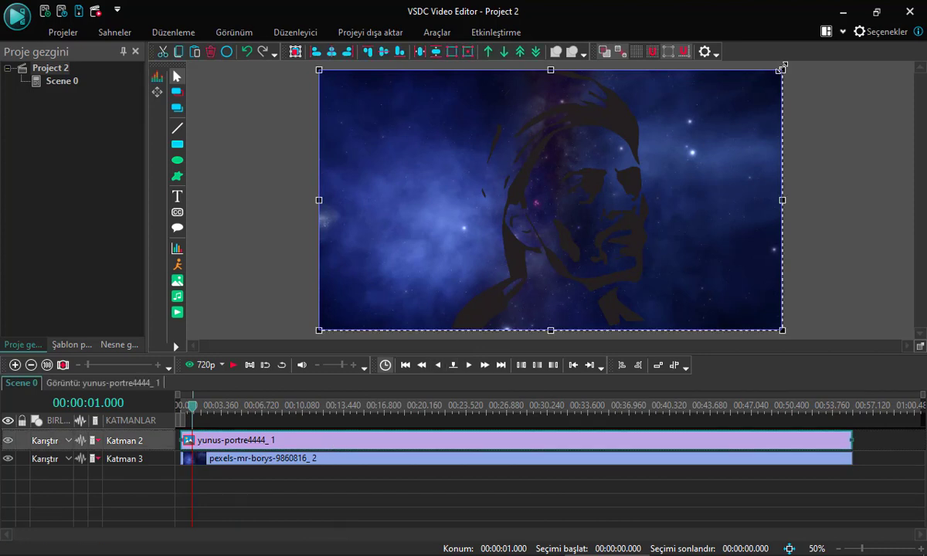
drag(781, 70, 575, 201)
drag(390, 250, 342, 182)
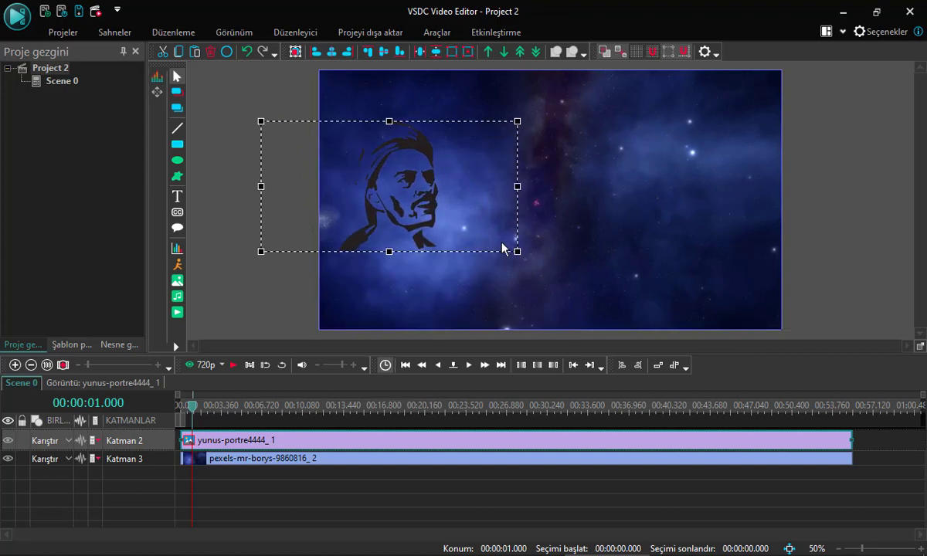
drag(513, 250, 535, 308)
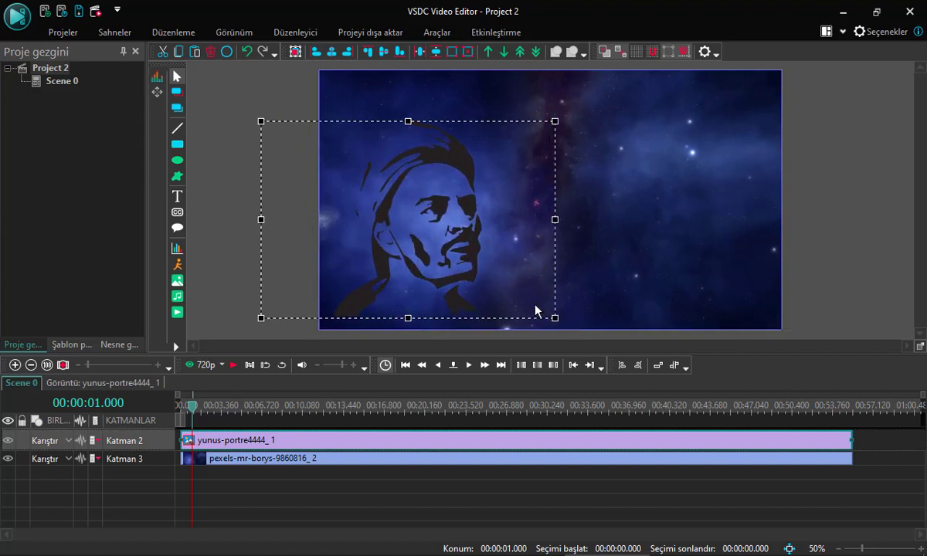
drag(435, 263, 436, 240)
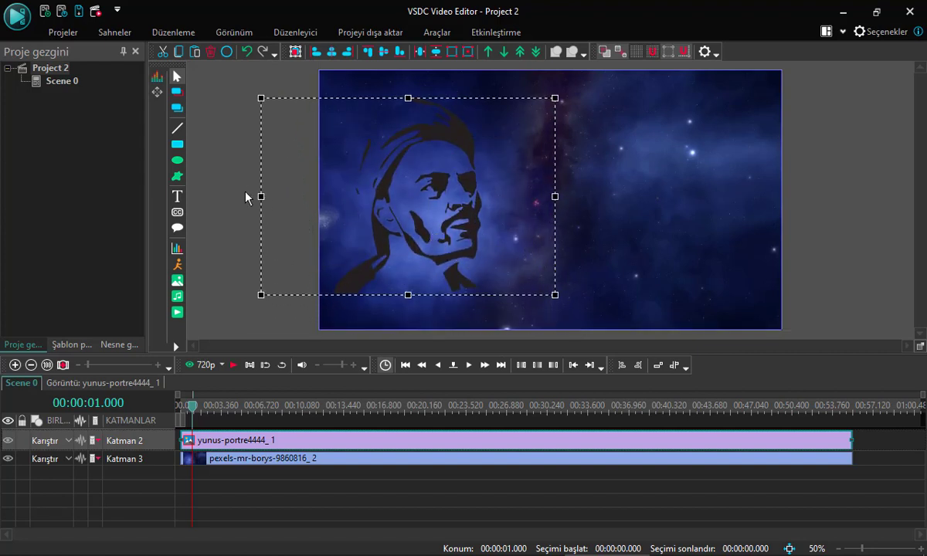
Step: Add a text object from the cursor position in the frame's right half, reading "YUNUS EMRE" with "SÖZLERİ" two lines below
click(178, 199)
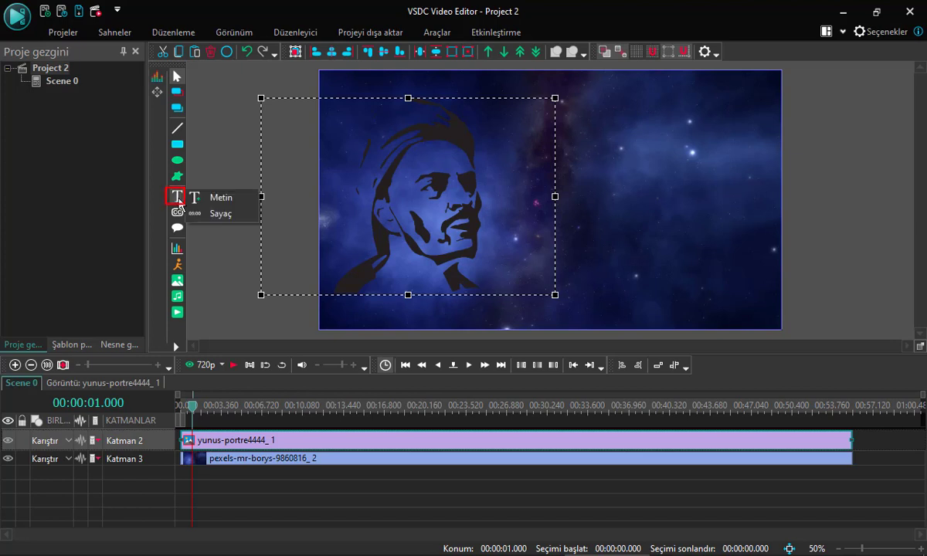
click(214, 199)
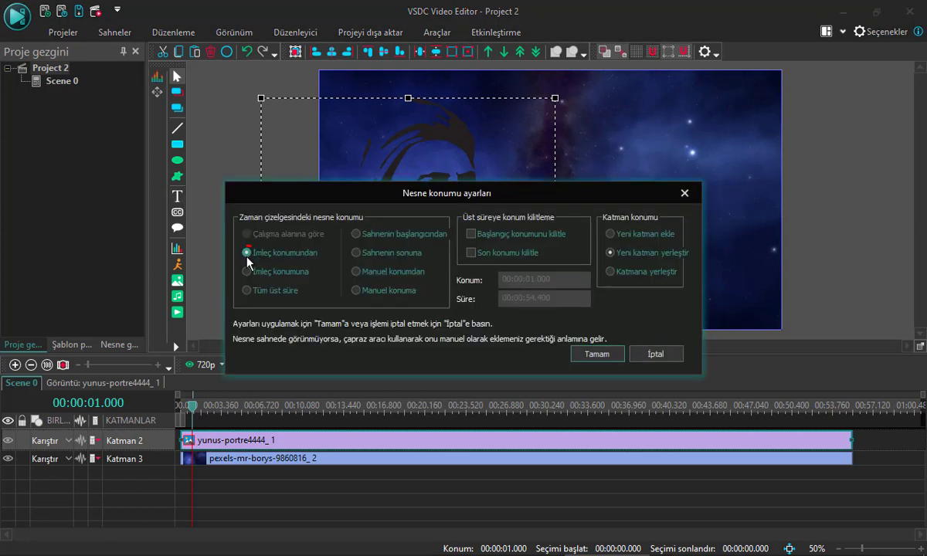
click(611, 359)
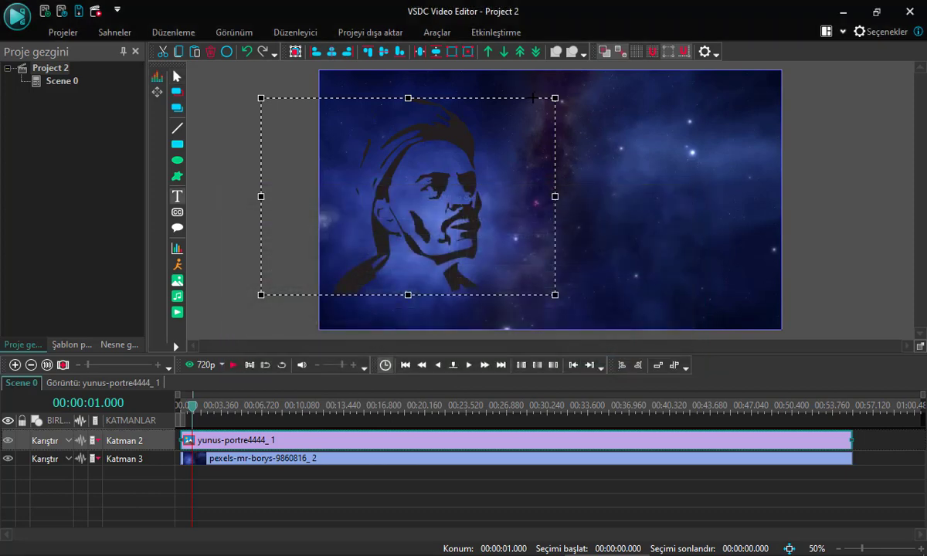
drag(526, 128, 771, 273)
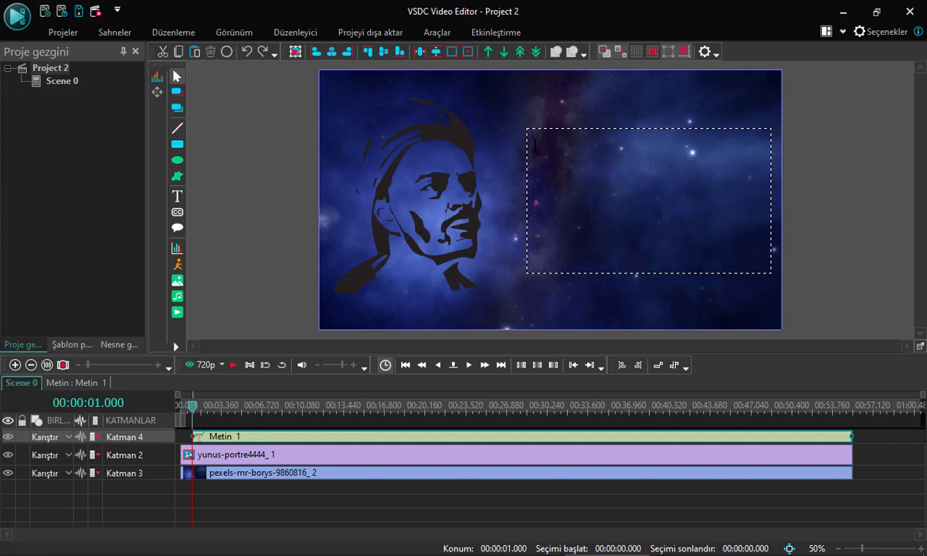
text(YUNUS EMRE  )
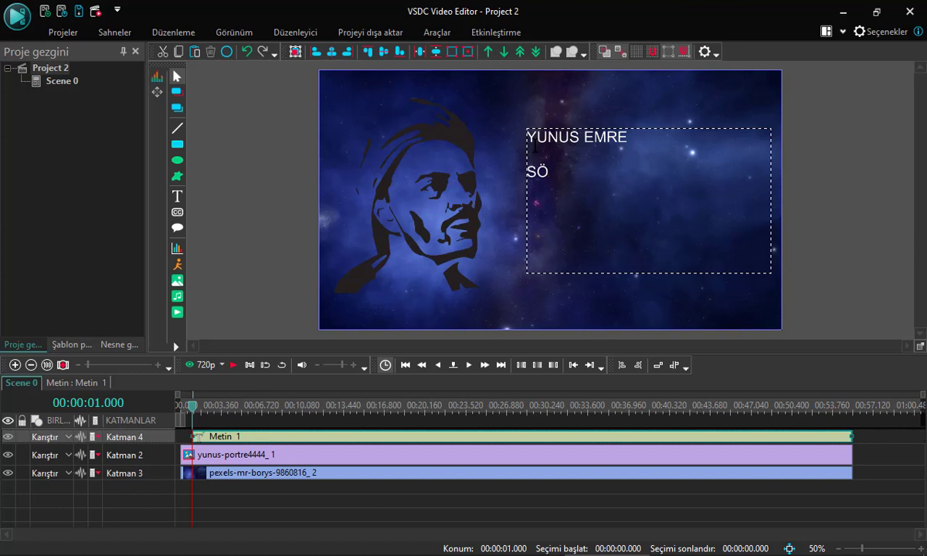
text(SÖZLERİ)
key(Escape)
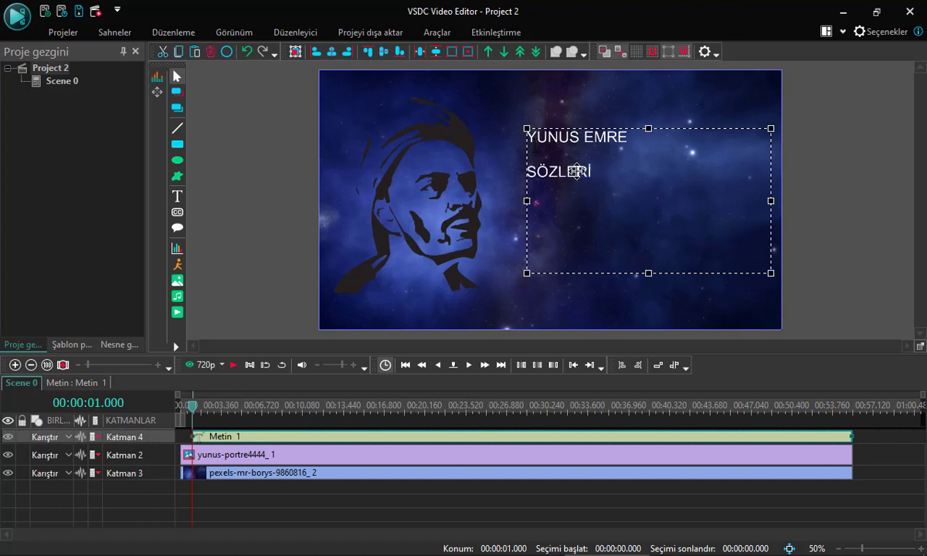
Step: Set the font size of the whole "YUNUS EMRE SÖZLERİ" text to 72 pt
double_click(577, 176)
key(ctrl+a)
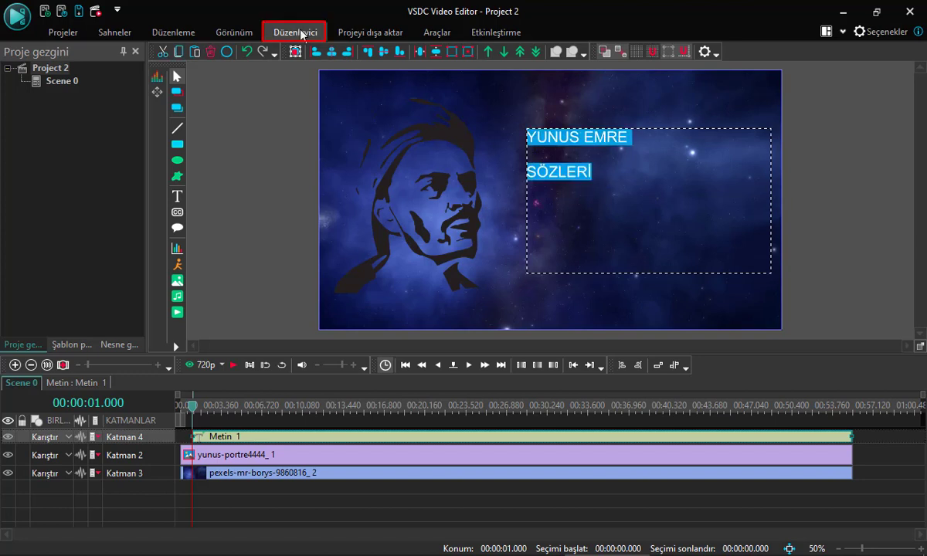
click(302, 32)
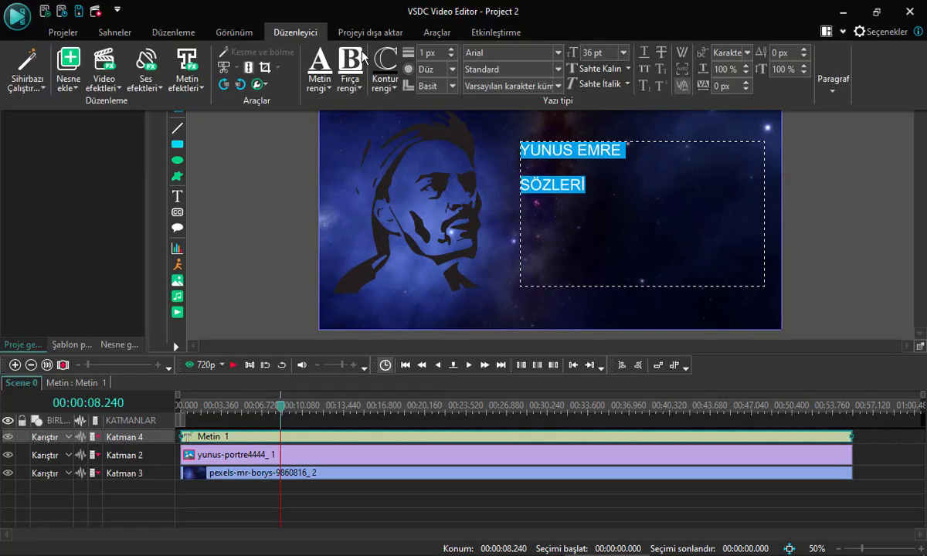
click(623, 52)
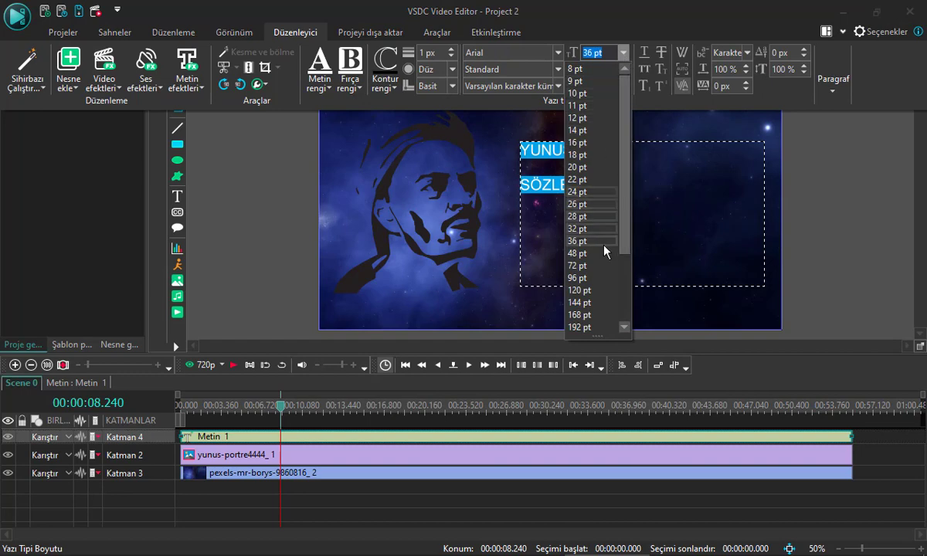
click(588, 265)
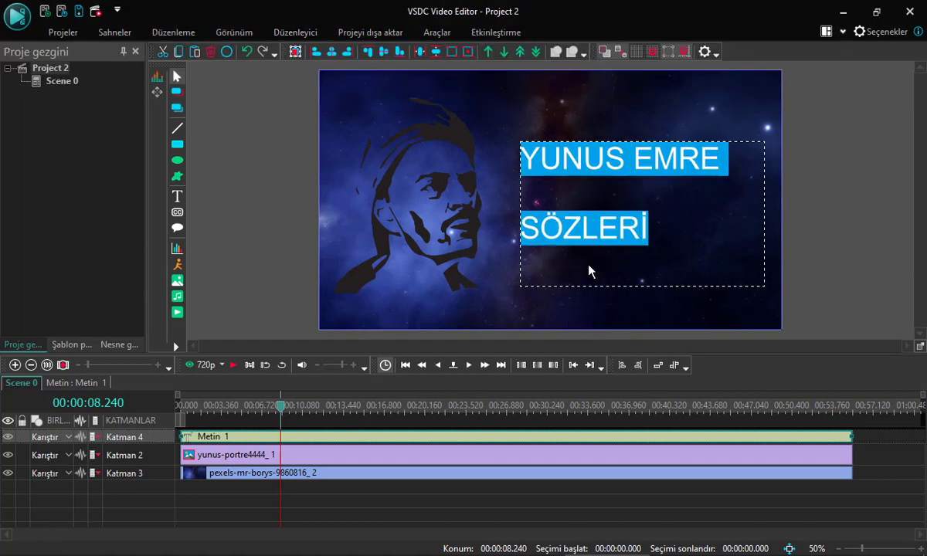
Step: Centre-align both lines of the title text within its text box
click(304, 34)
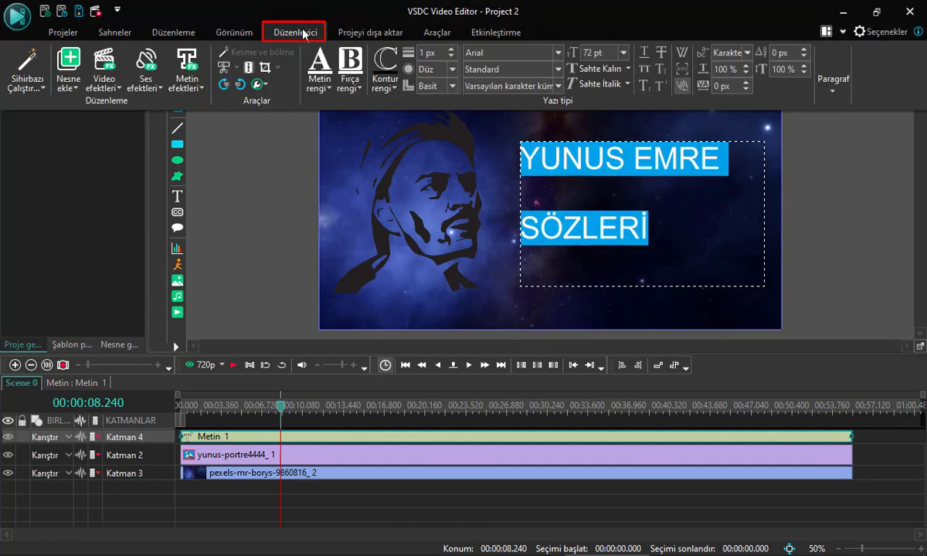
click(834, 91)
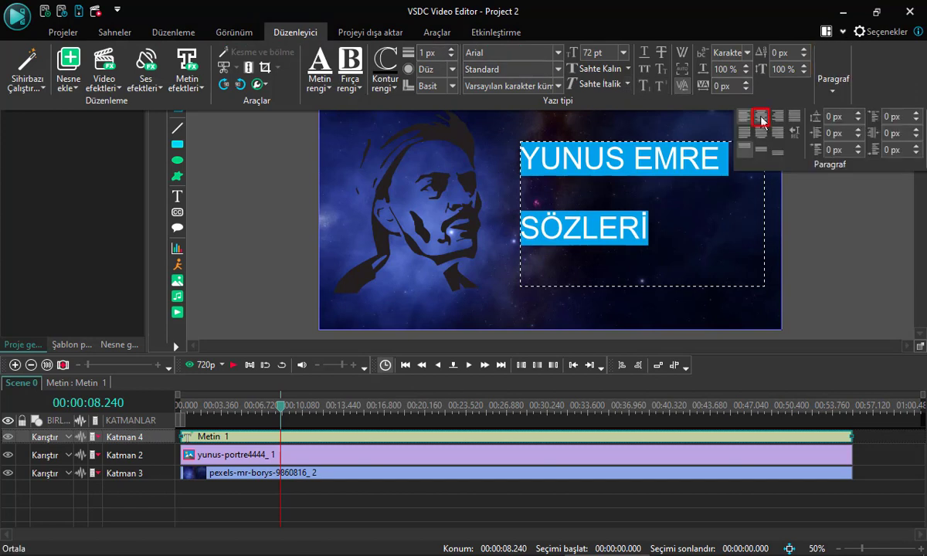
click(760, 117)
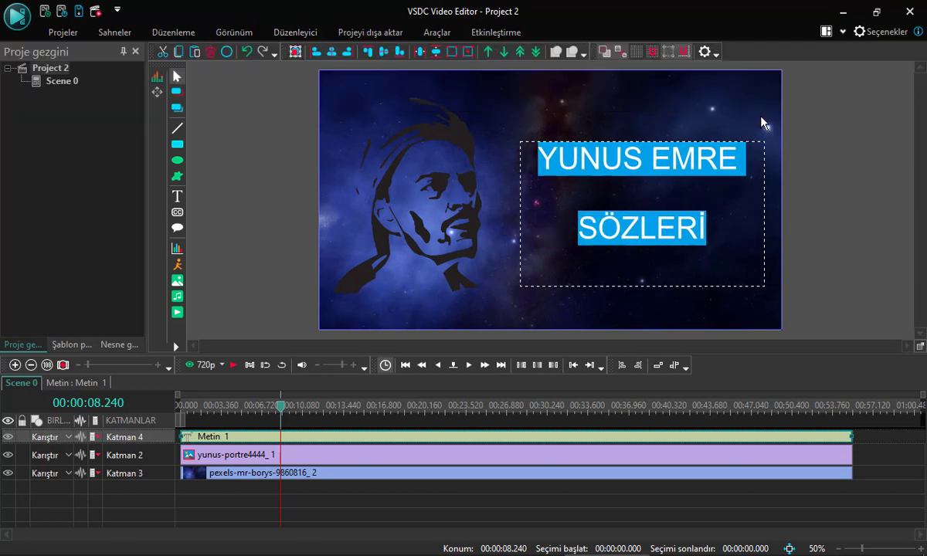
Step: Return the playhead to the start and shorten the title text clip to about 6.56 seconds
key(Home)
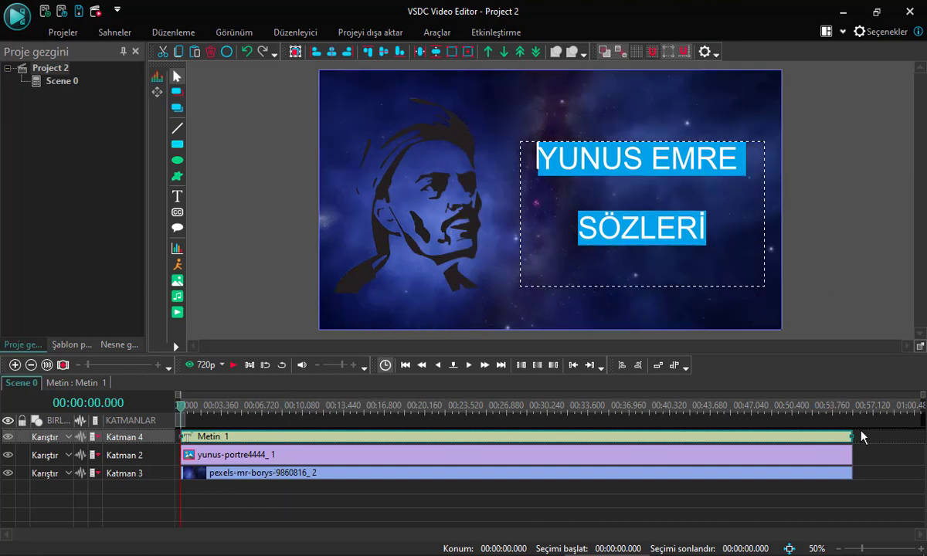
drag(853, 435, 260, 429)
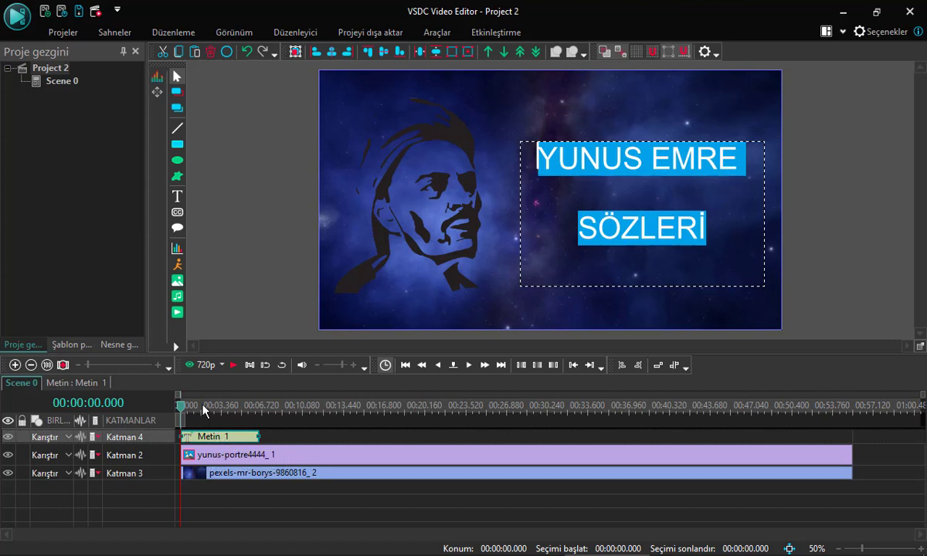
Step: Apply the Açılma (fade-in) transparency video effect to the title text, starting from the cursor position
click(284, 34)
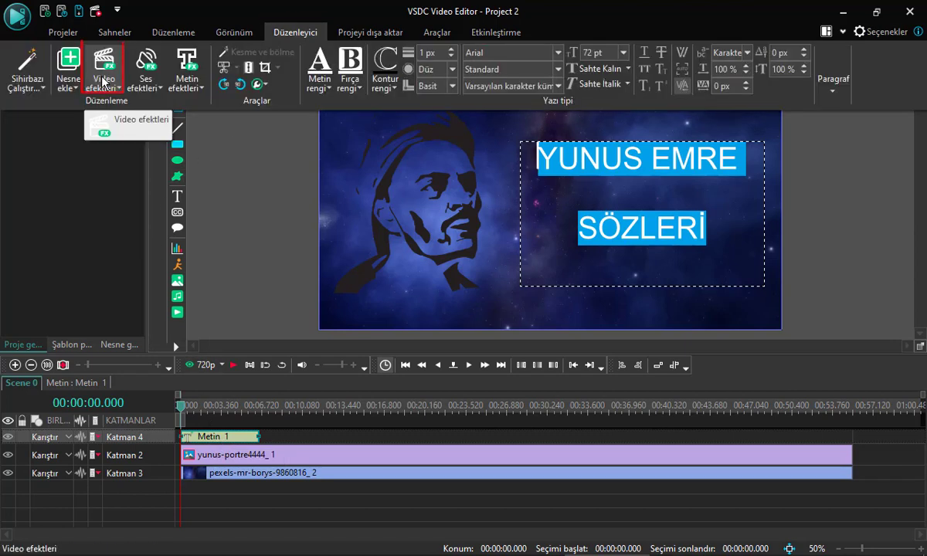
click(103, 80)
mouse_move(118, 177)
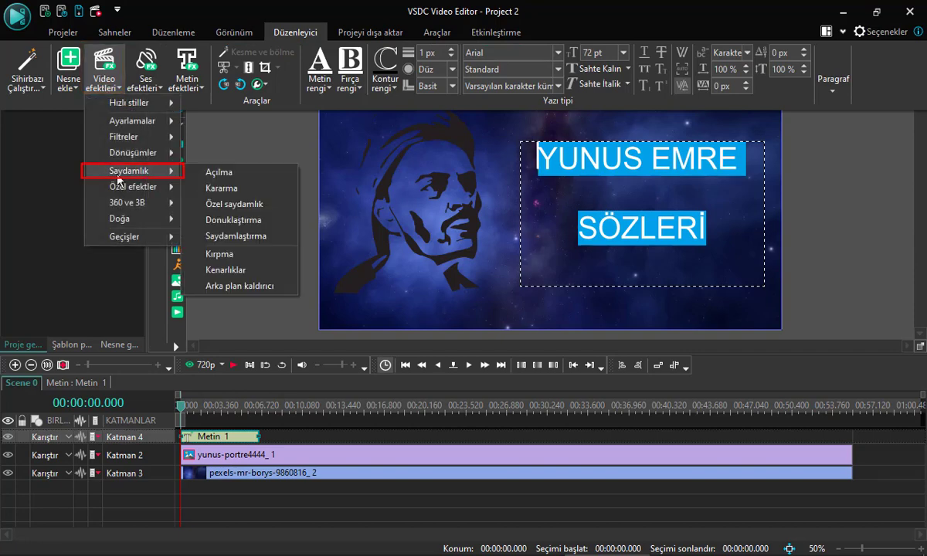
click(224, 173)
click(246, 255)
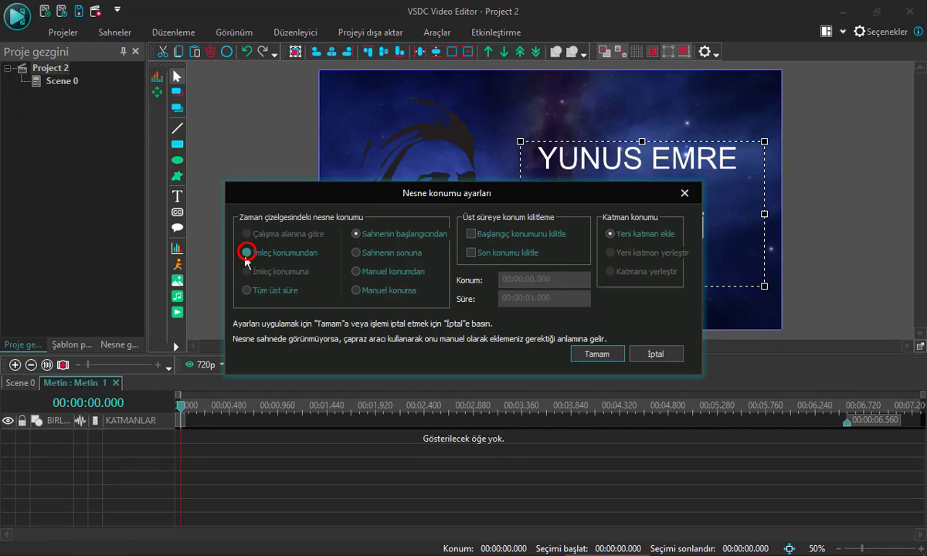
click(596, 353)
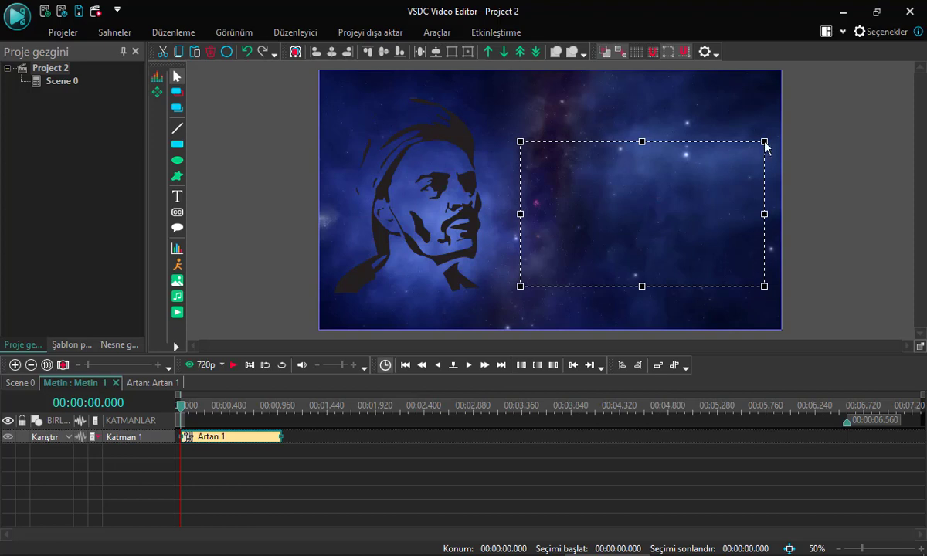
Step: Preview the title's fade-in and lengthen the effect to about 2.8 seconds
click(233, 366)
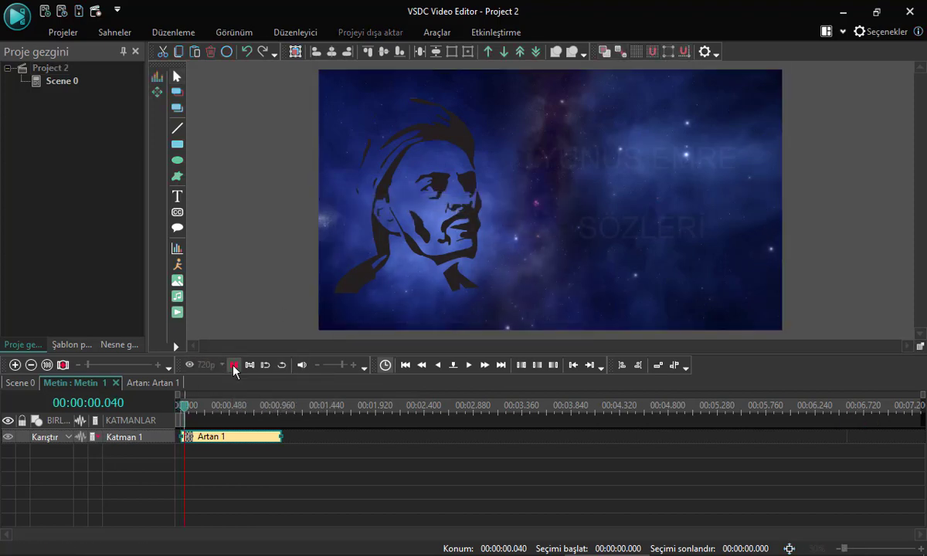
click(233, 366)
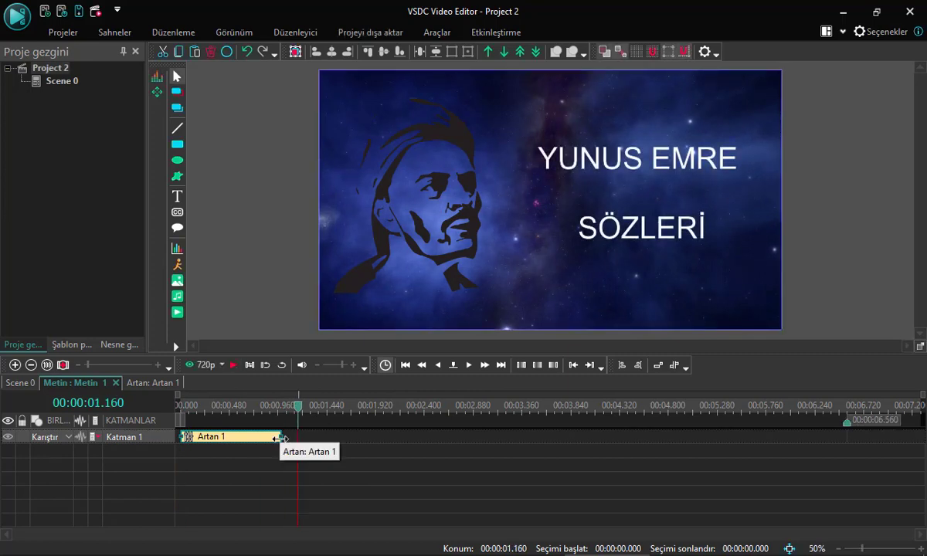
drag(281, 437, 464, 447)
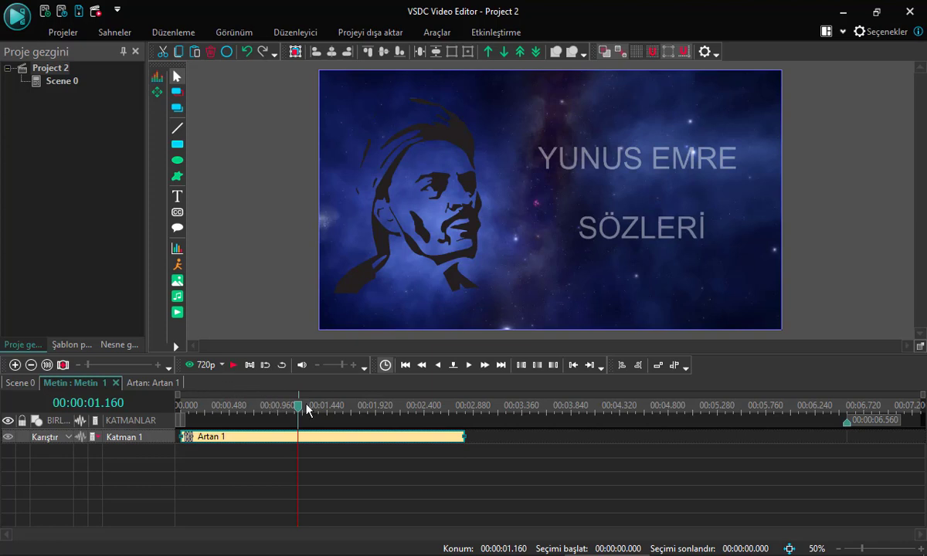
Step: Preview the title's lengthened fade-in from the start, both in the text object's own timeline and in the main scene
drag(298, 412, 186, 357)
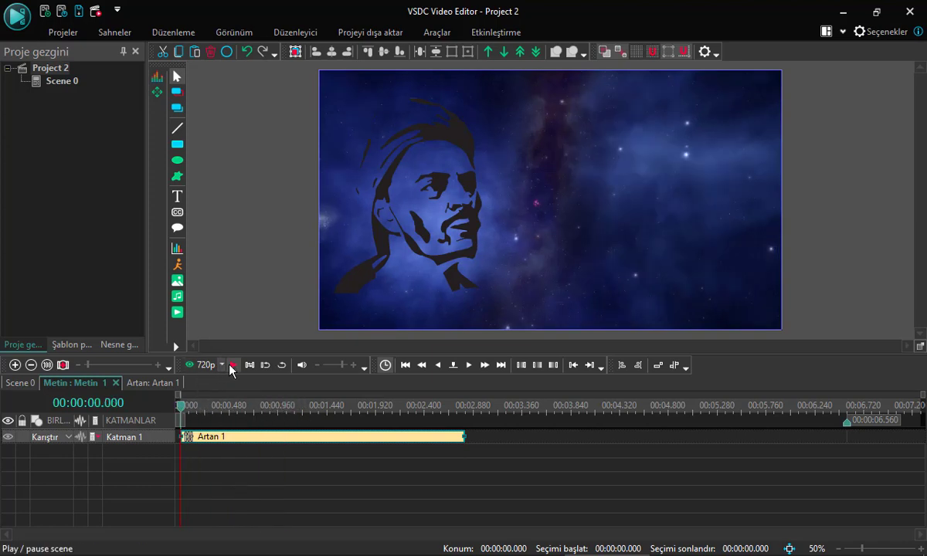
click(230, 367)
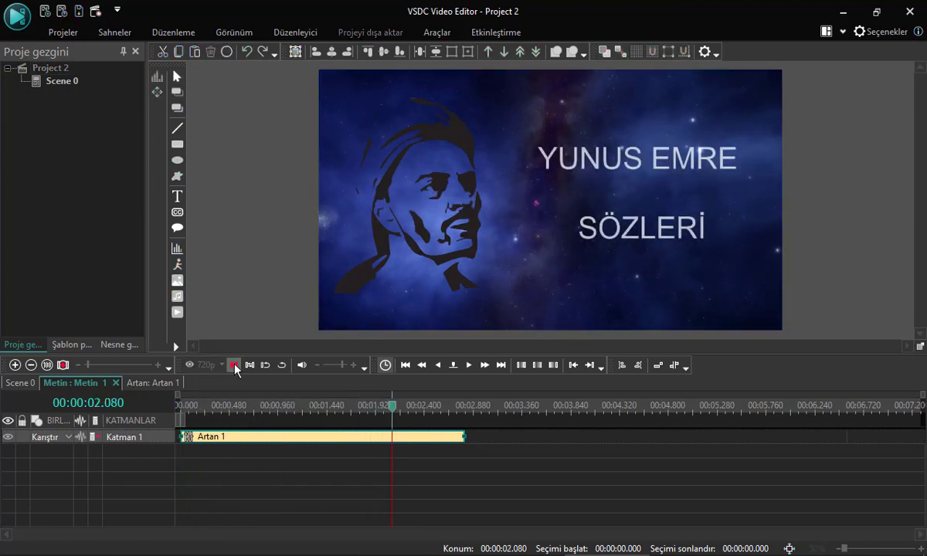
click(234, 365)
click(21, 382)
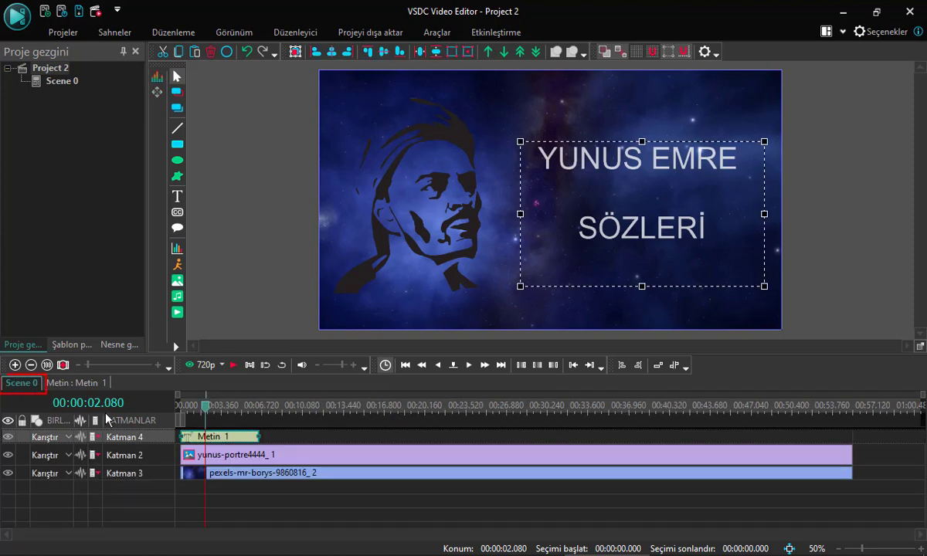
drag(205, 409, 180, 410)
click(232, 365)
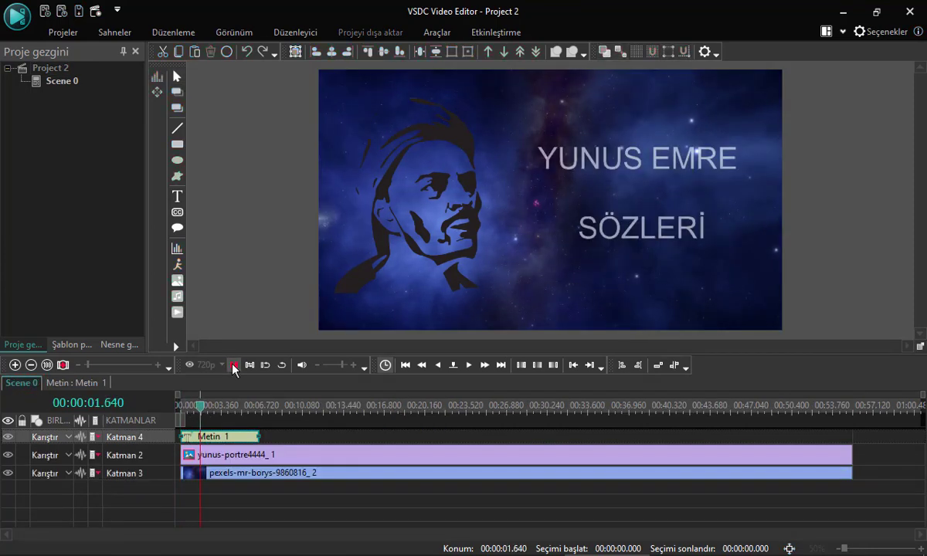
Step: Apply the Kararma (fade-out) transparency video effect to the title text, starting from the cursor position
click(207, 437)
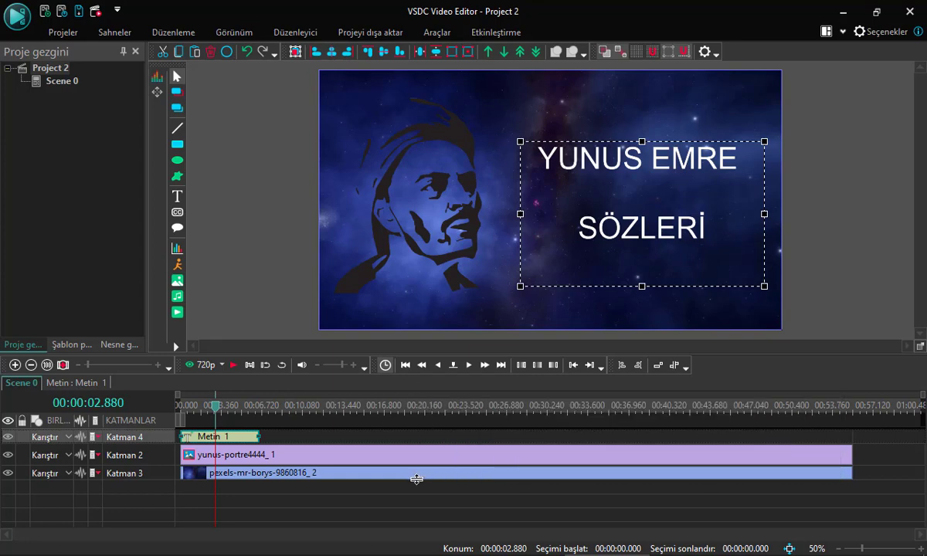
click(309, 33)
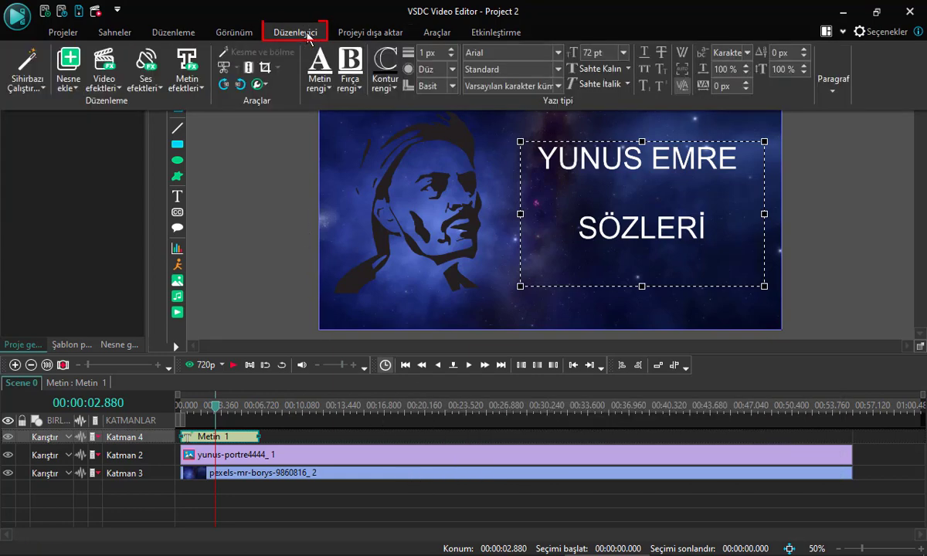
click(104, 76)
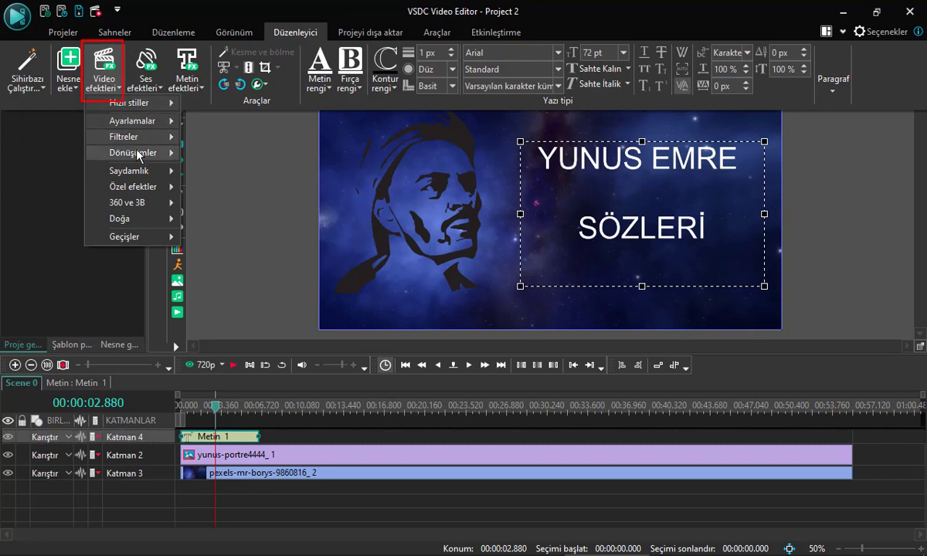
mouse_move(152, 179)
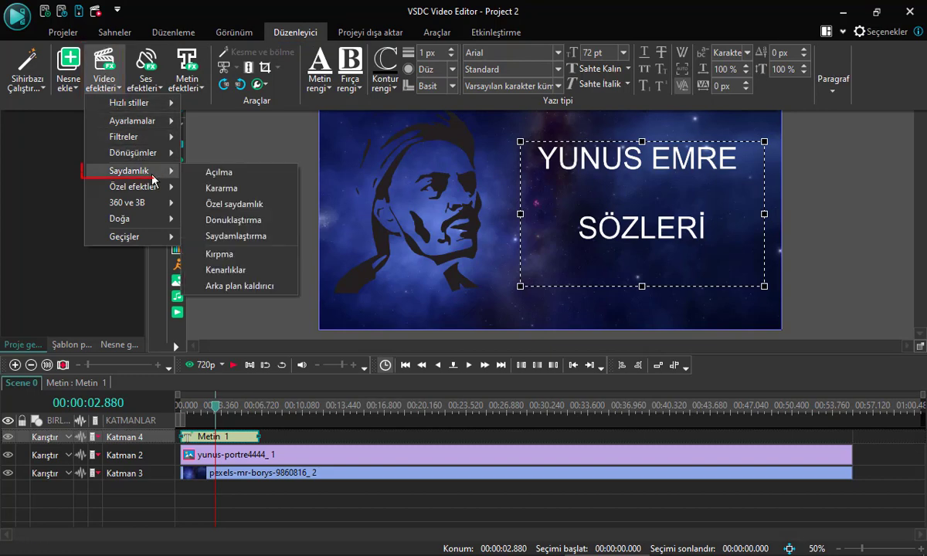
click(234, 188)
click(246, 253)
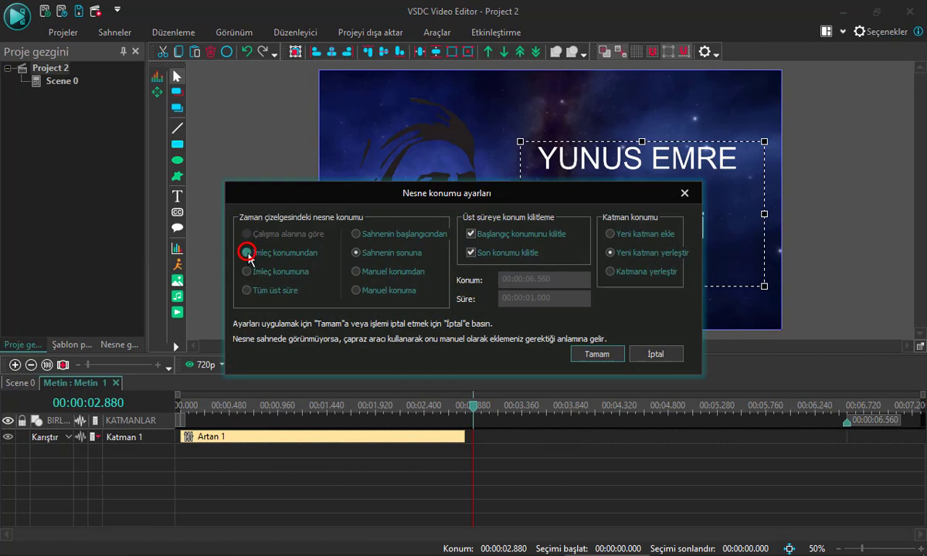
click(595, 353)
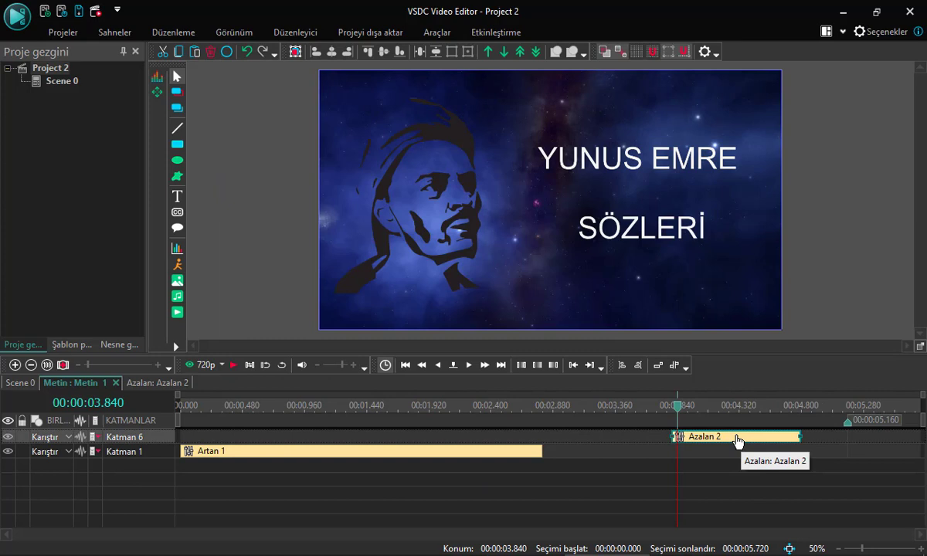
Step: Move the fade-out effect to just after the fade-in and extend it to the end of the text clip at 5.16 seconds
drag(737, 440, 631, 441)
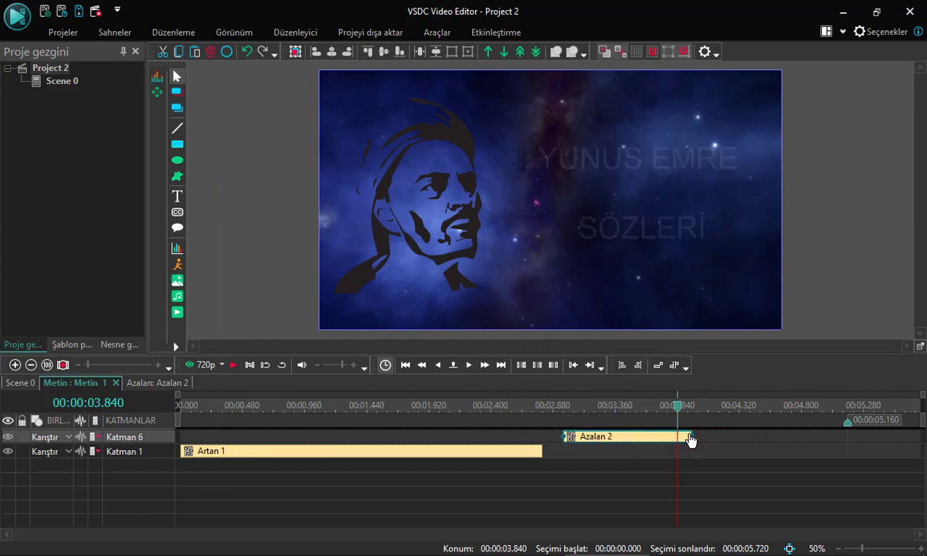
mouse_move(690, 435)
mouse_down()
mouse_move(844, 438)
mouse_move(848, 427)
mouse_up()
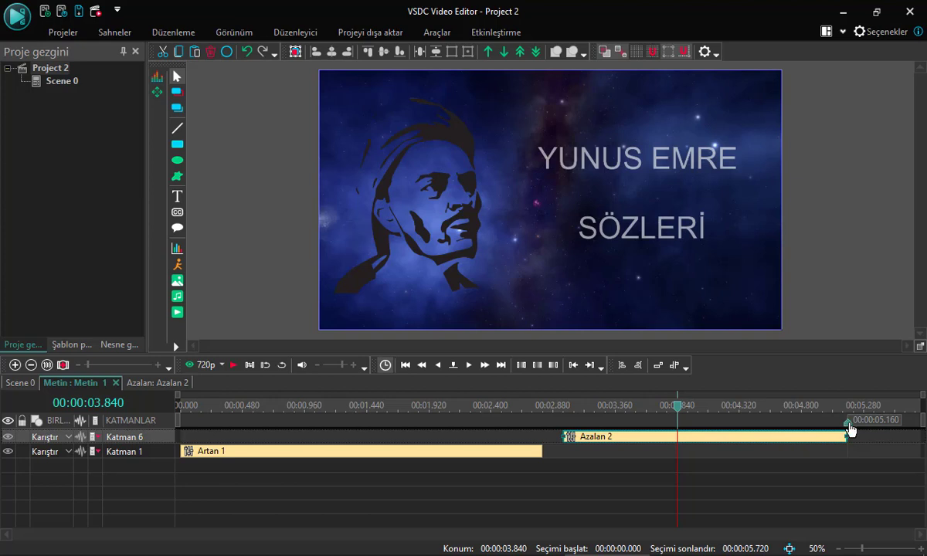
click(848, 422)
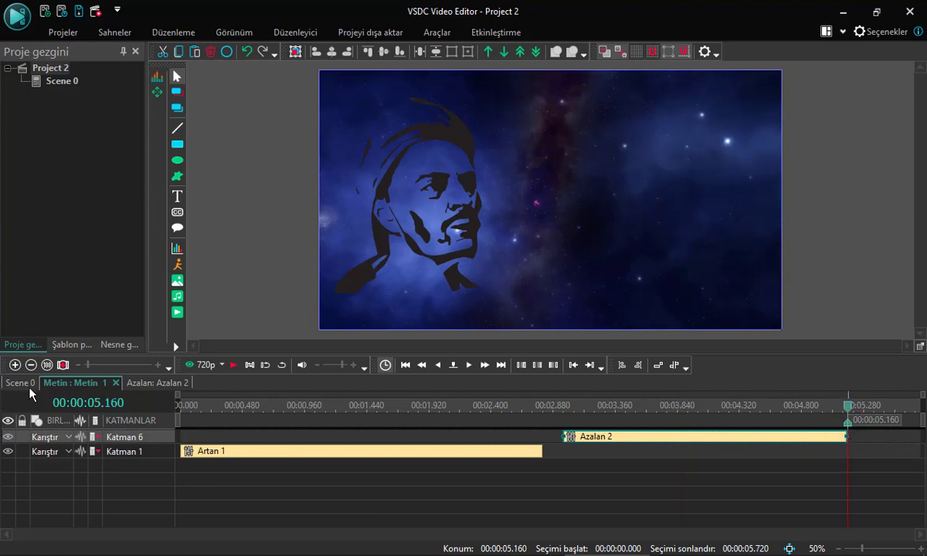
Step: Return to the main scene and preview the title's fade-in and fade-out from the start
click(21, 382)
click(230, 407)
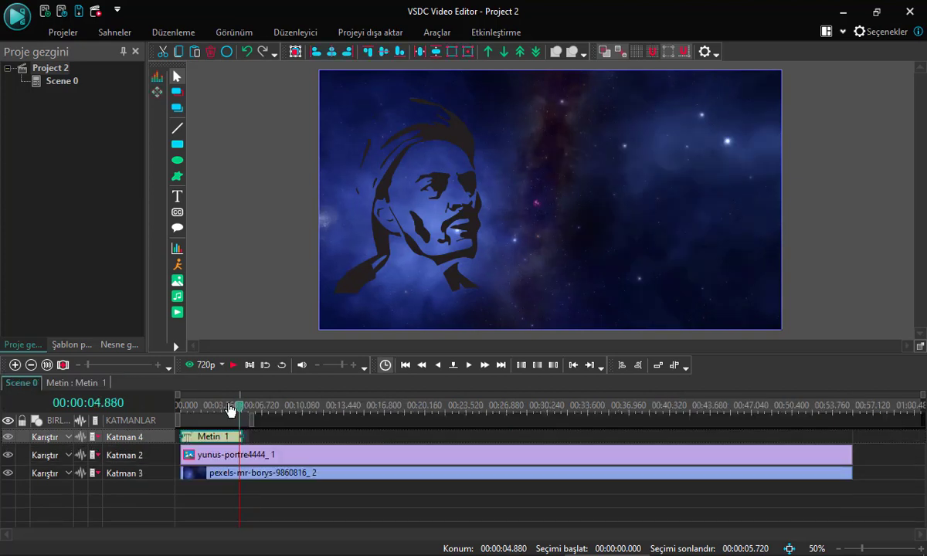
drag(230, 409, 104, 386)
click(234, 365)
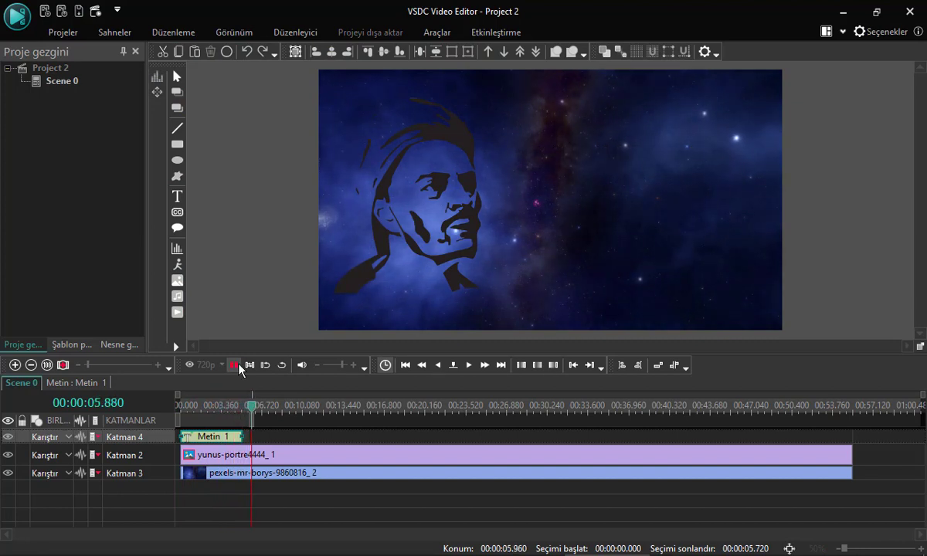
click(236, 366)
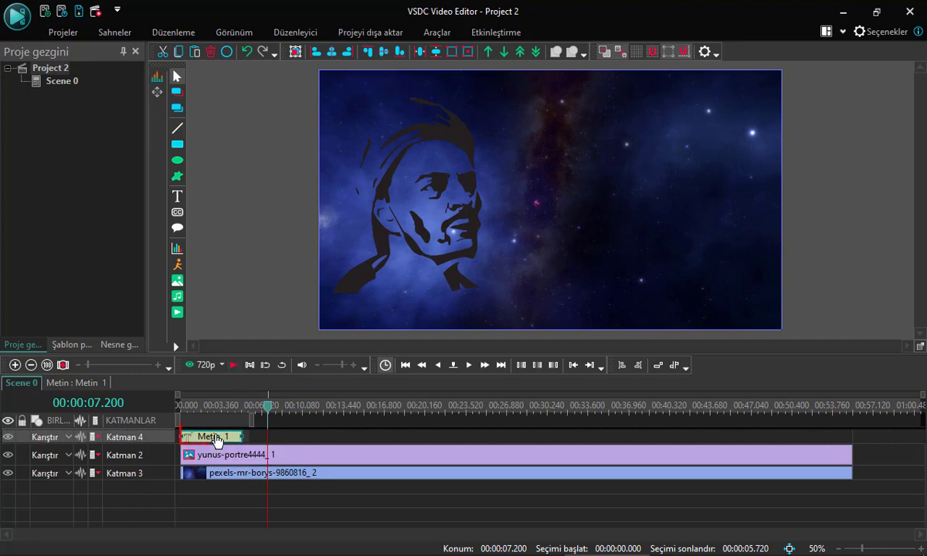
Step: Duplicate the title text clip, place the copy directly after the original, and set the playhead to 6.08 seconds
key(ctrl+c)
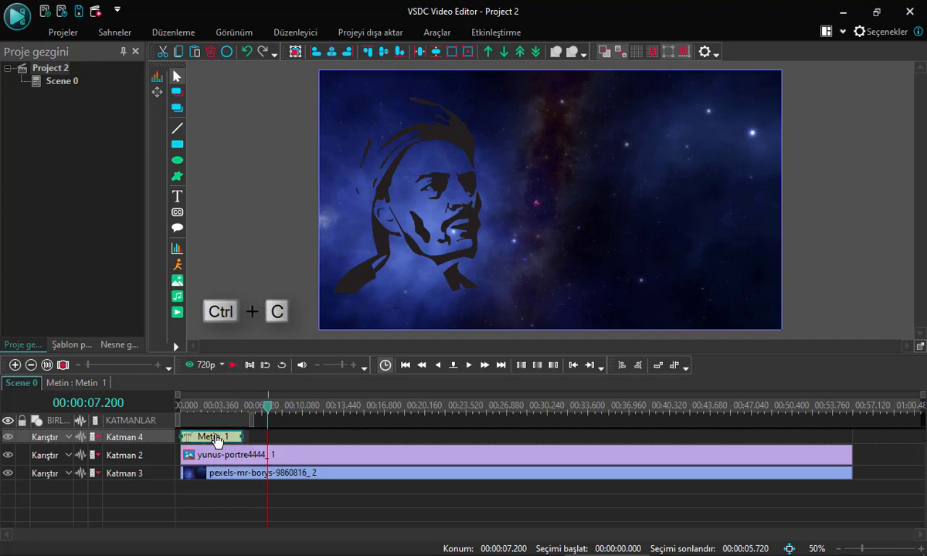
key(ctrl+v)
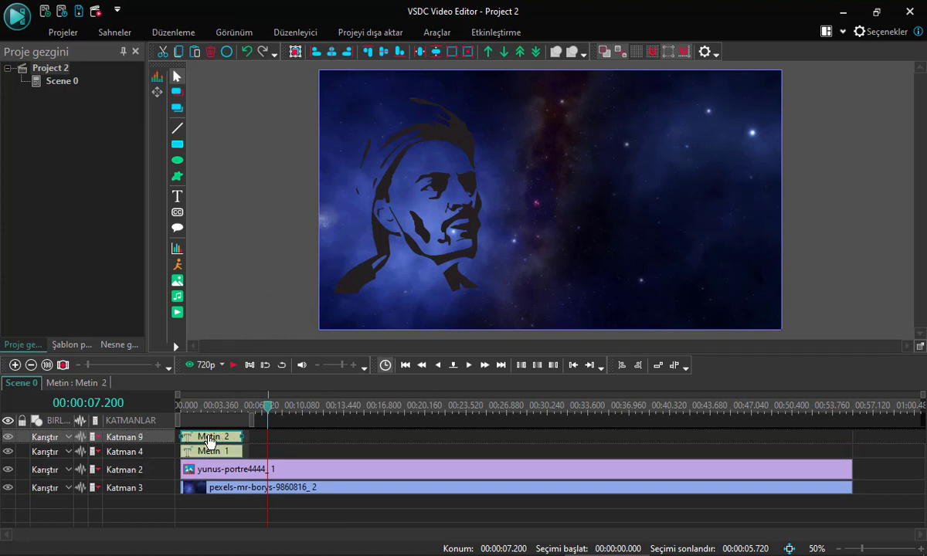
drag(209, 440, 274, 441)
click(254, 405)
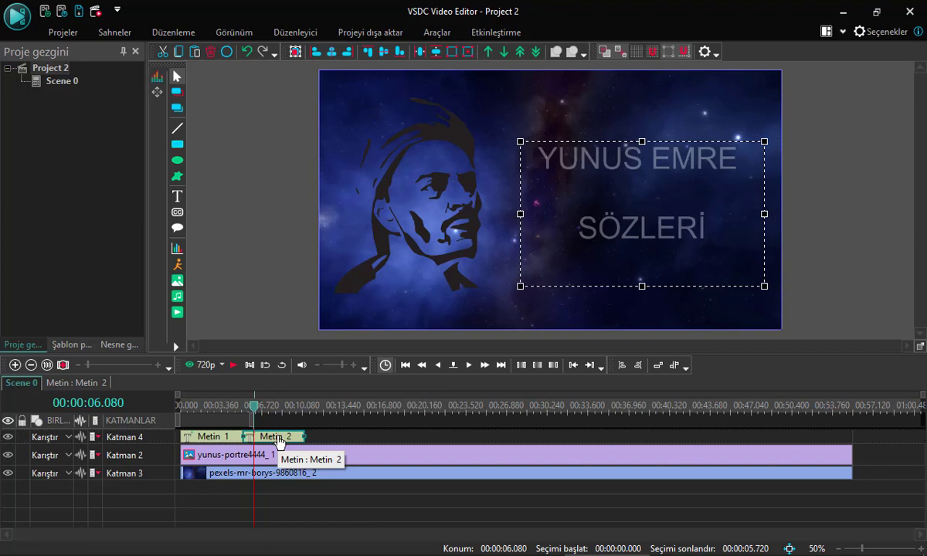
Step: Replace the copied clip's text with the quote "Derdi dünya olanın, dünya kadar derdi vardır."
double_click(541, 164)
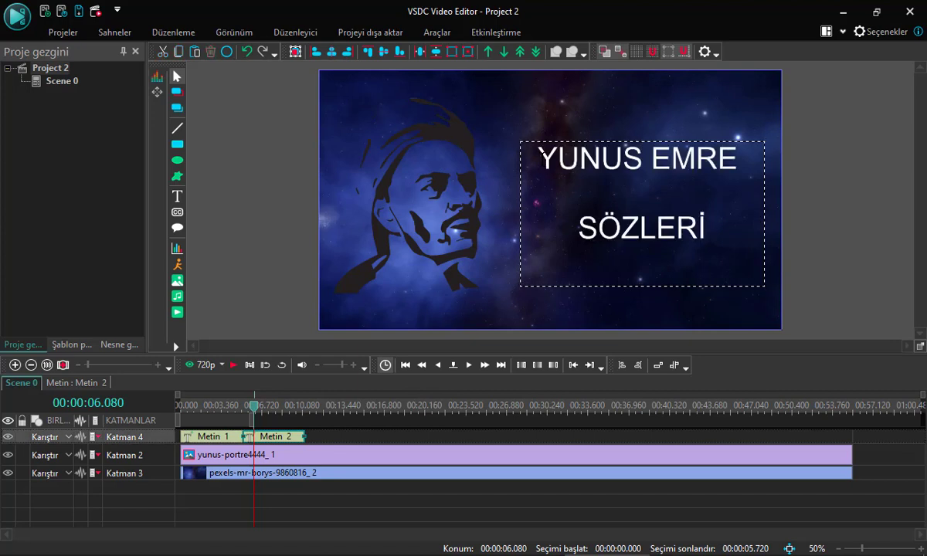
drag(557, 158, 699, 236)
key(BackSpace)
key(BackSpace)
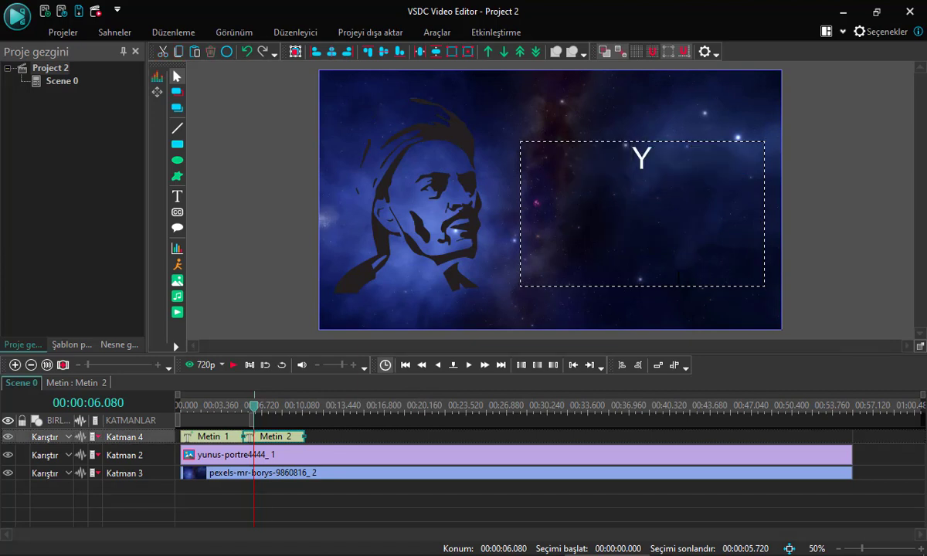
key(ctrl+v)
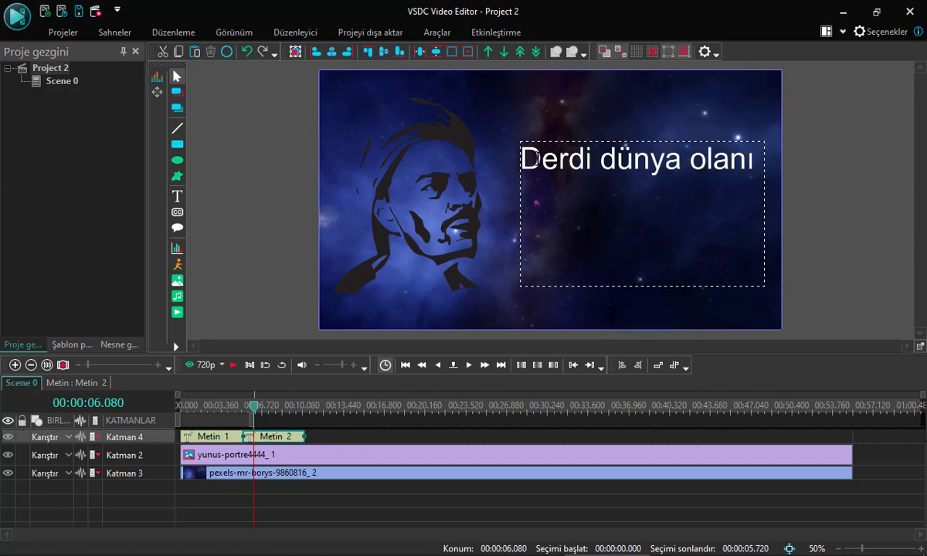
Step: Set the font size of the whole quote text to 48 pt
key(ctrl+a)
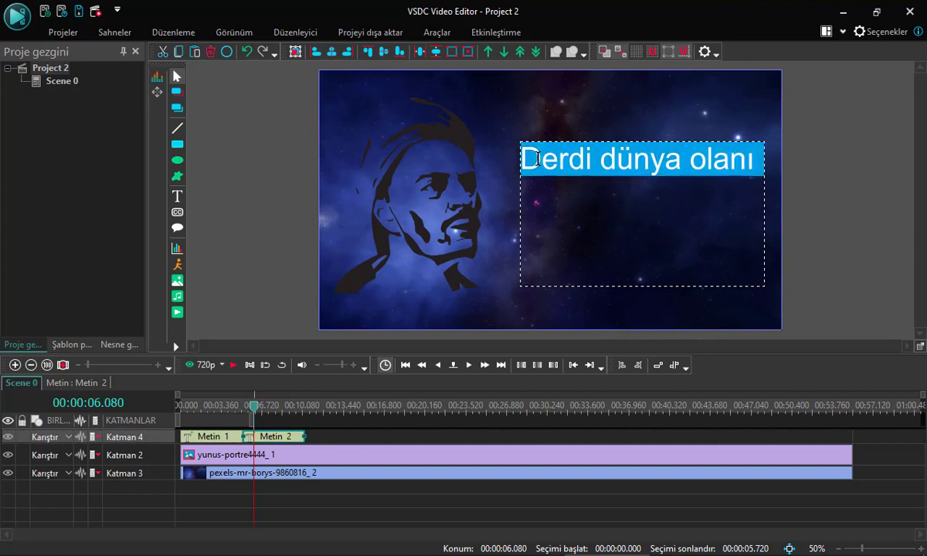
click(312, 35)
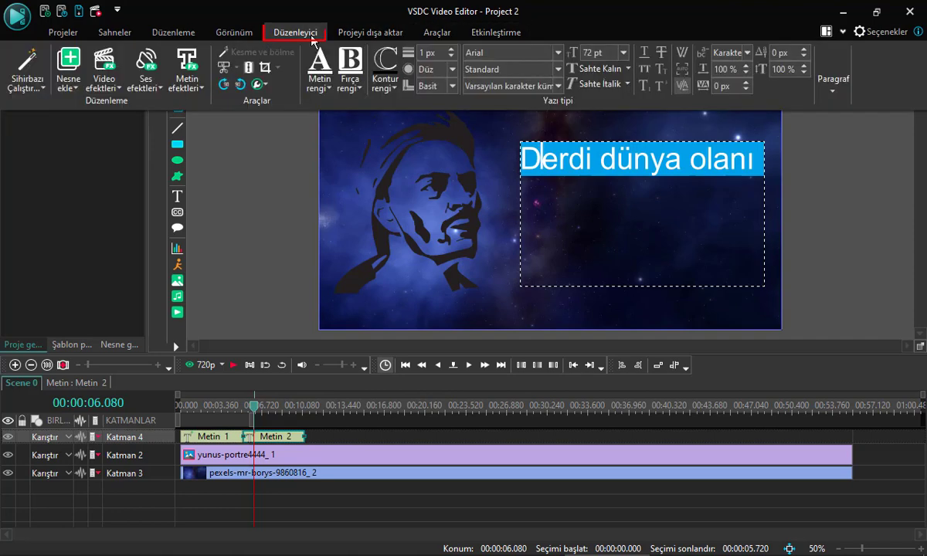
click(622, 54)
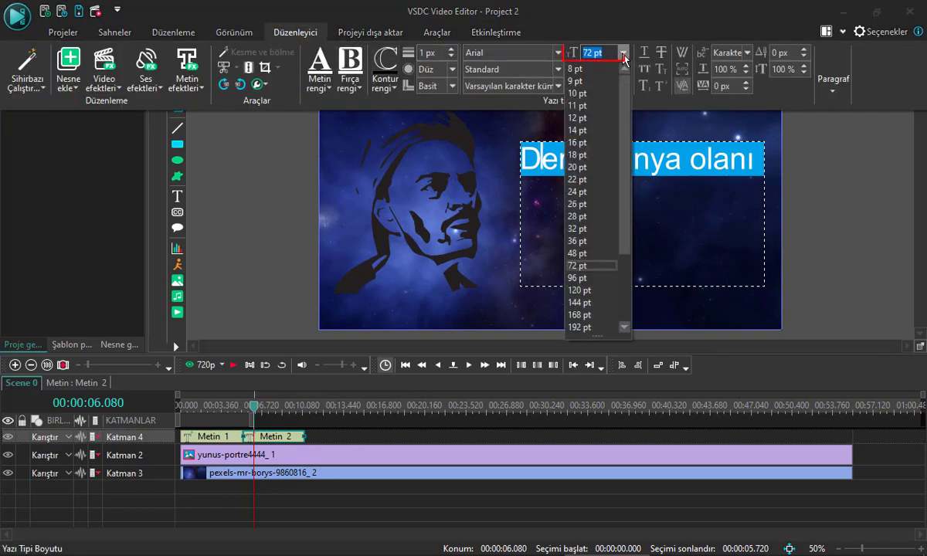
click(578, 253)
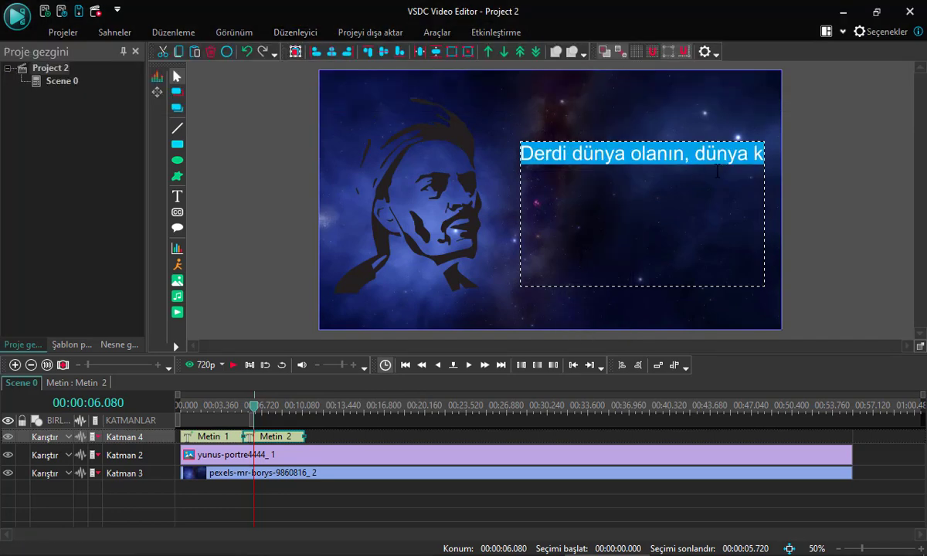
Step: Split the quote into two centred lines after "olanın," and lower it with two blank lines above
click(698, 157)
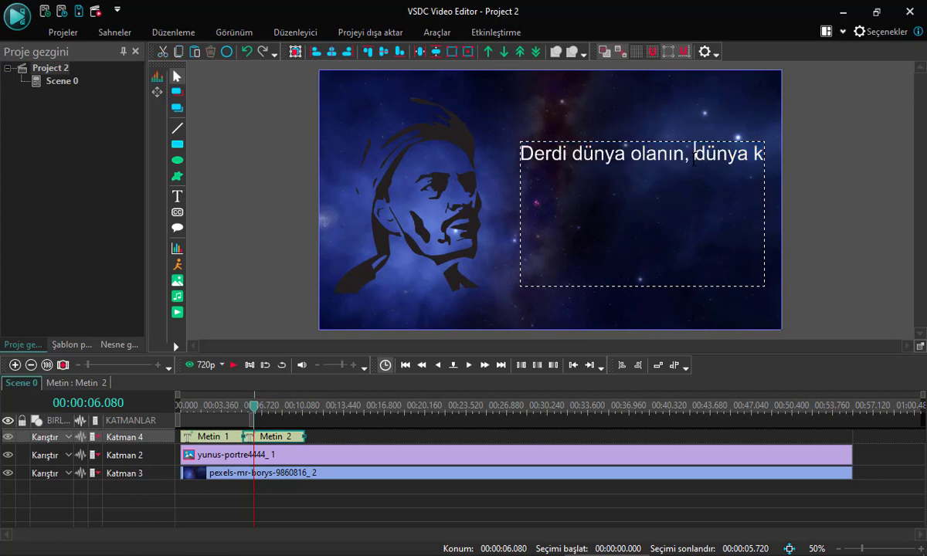
key(Return)
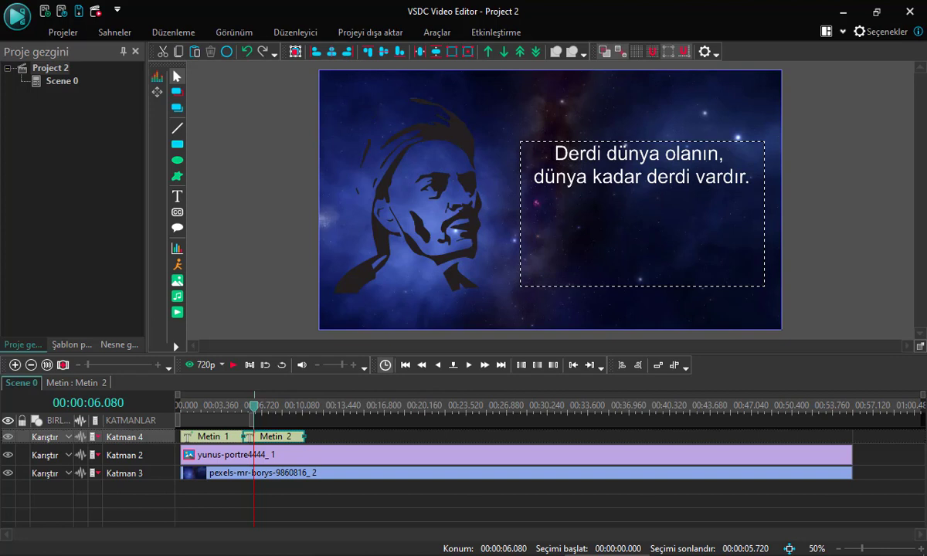
key(Return)
key(Return)
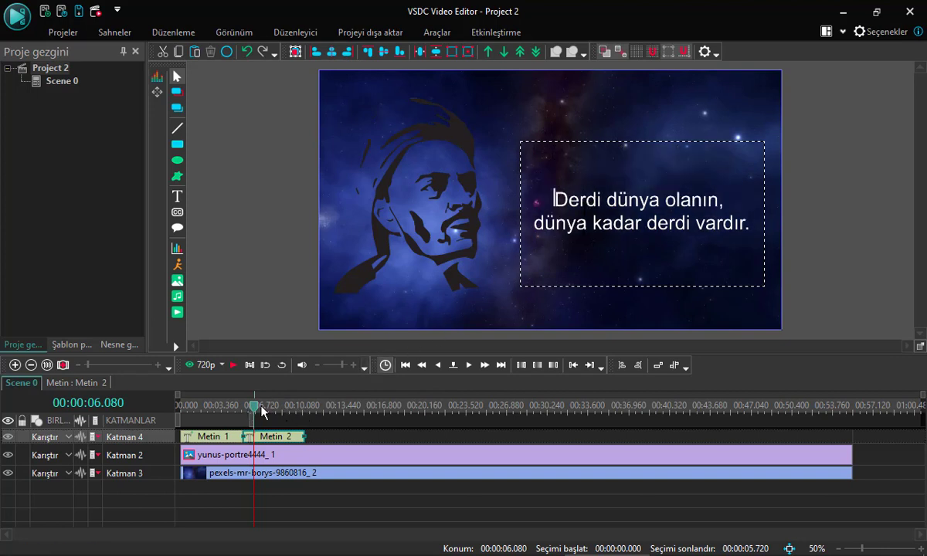
Step: Preview the scene from the start through the title and the quote text
click(179, 407)
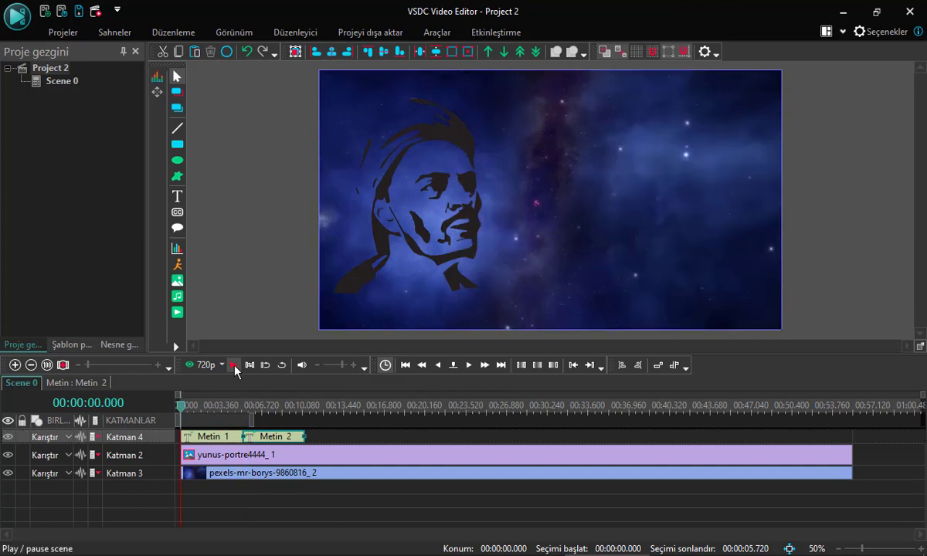
click(234, 366)
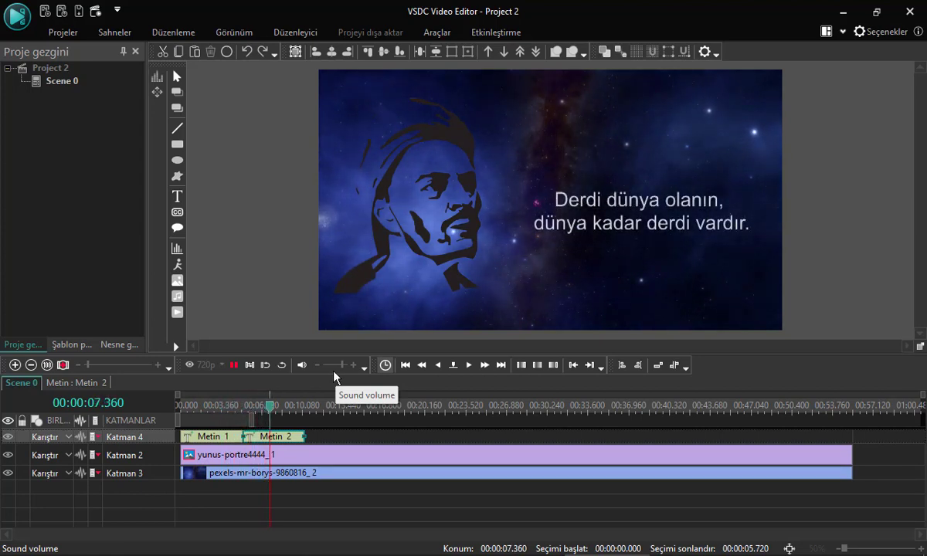
click(233, 364)
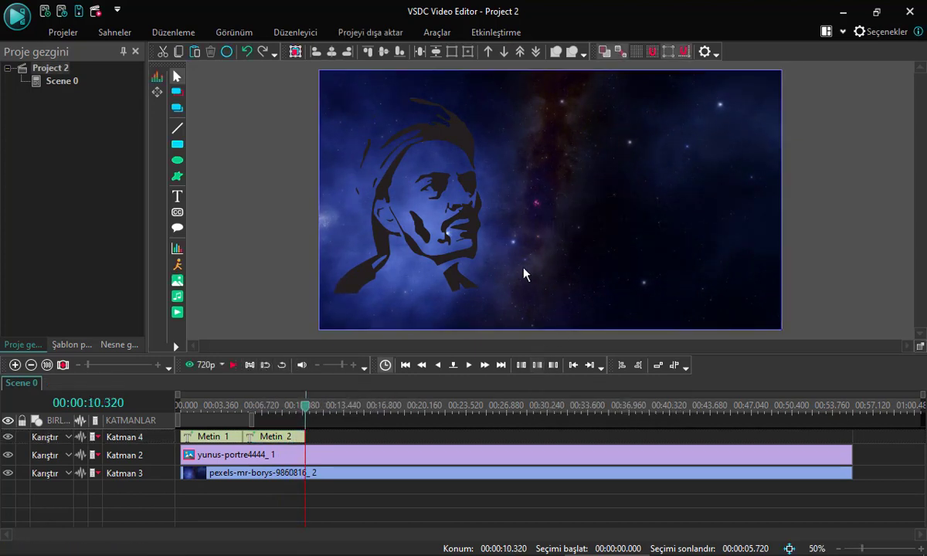
Step: Add the audio files enstrümental and Record-002 to the scene at the playhead position, 10.32 seconds
click(177, 298)
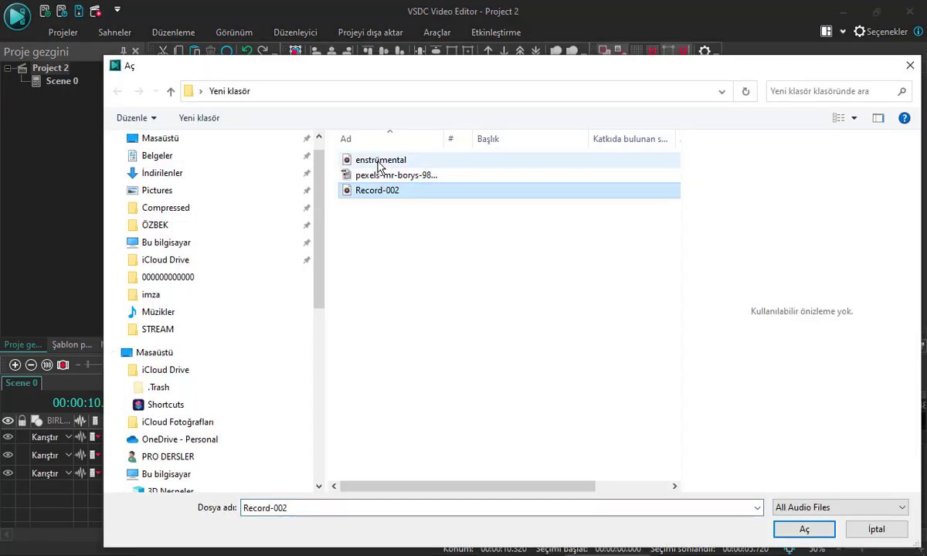
ctrl+click(383, 162)
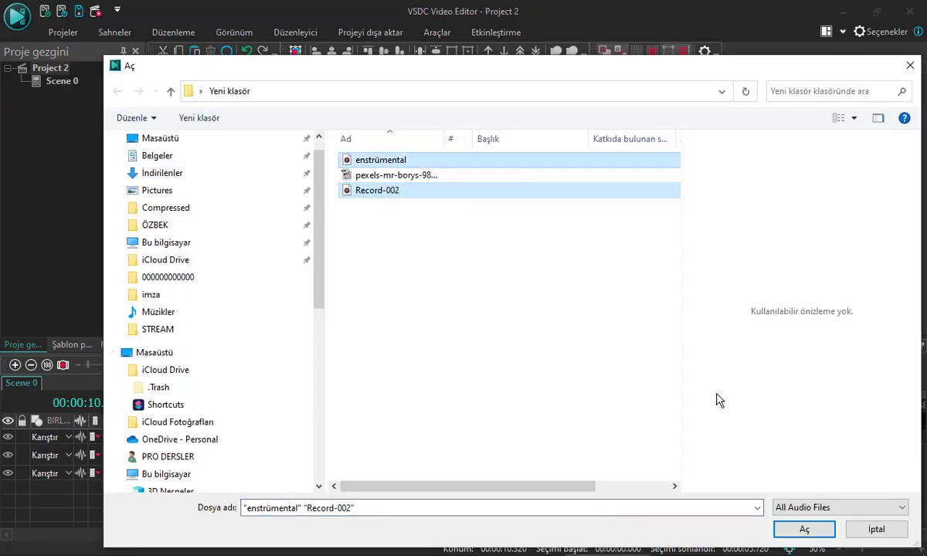
click(805, 531)
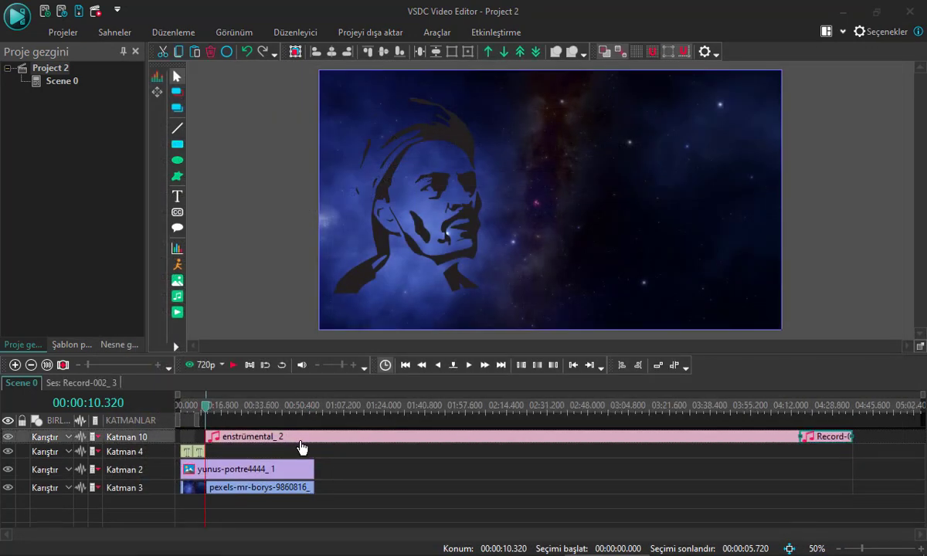
Step: Move enstrümental and Record-002 onto separate layers starting at zero, and shorten the music to the end of the background video
drag(281, 441, 253, 515)
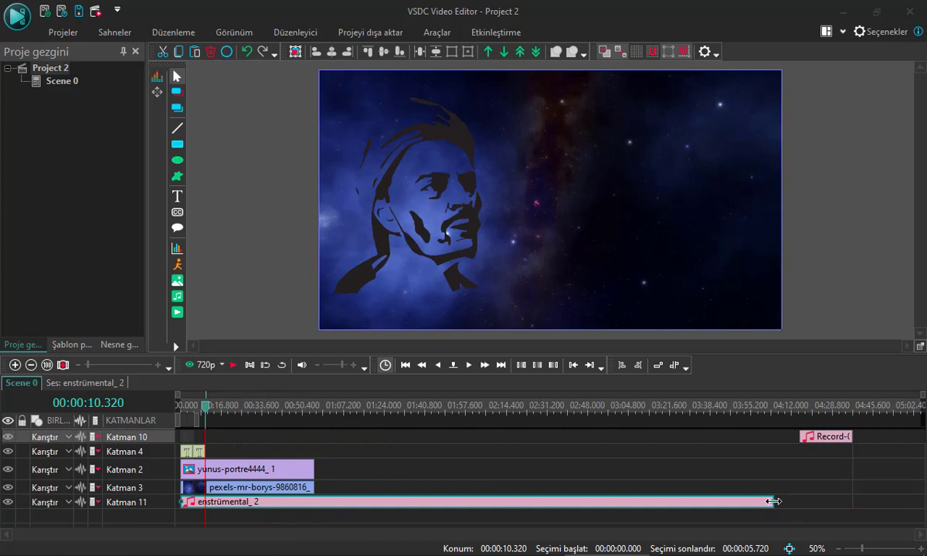
drag(775, 506, 307, 506)
drag(820, 436, 196, 548)
scroll(196, 548, up, 3)
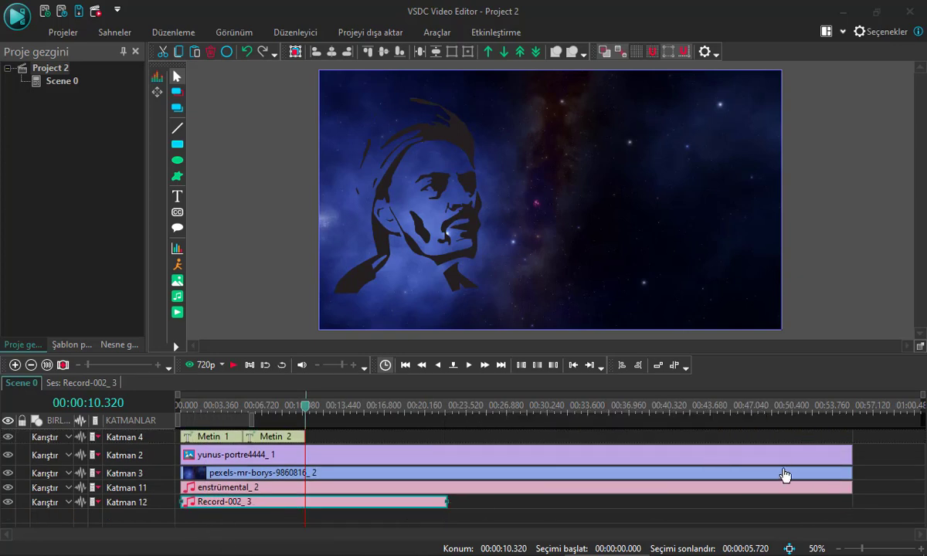
Step: Shorten the portrait image and the space background video to end together with the Record-002 voice recording
click(798, 459)
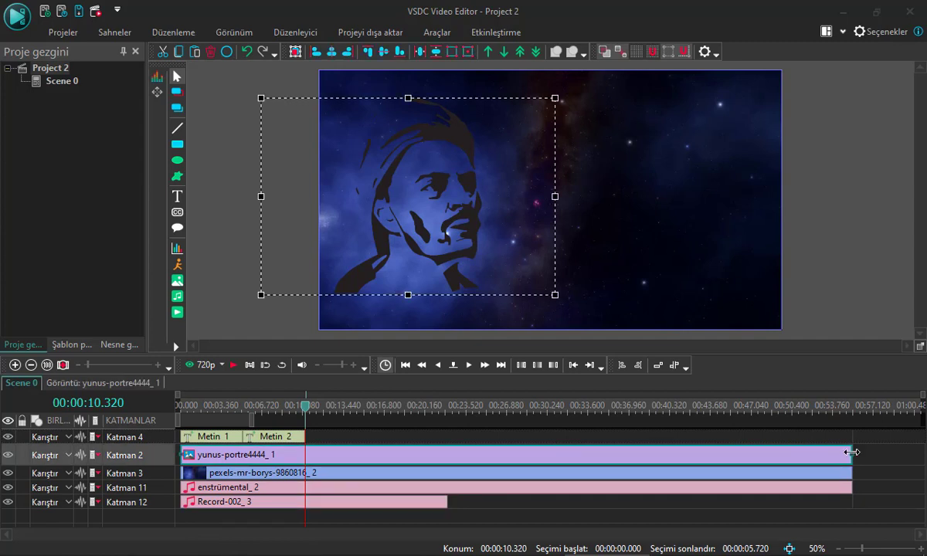
drag(851, 451, 448, 455)
click(647, 478)
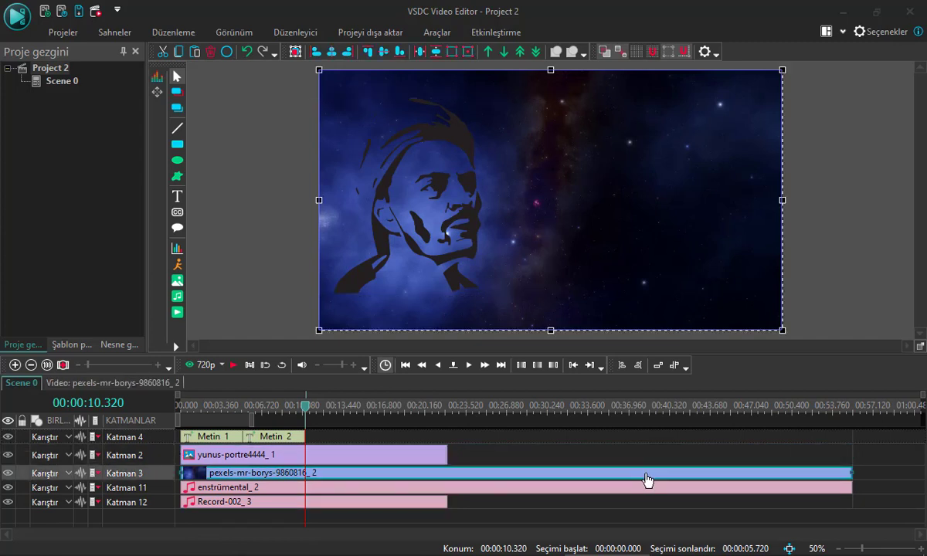
drag(851, 472, 447, 488)
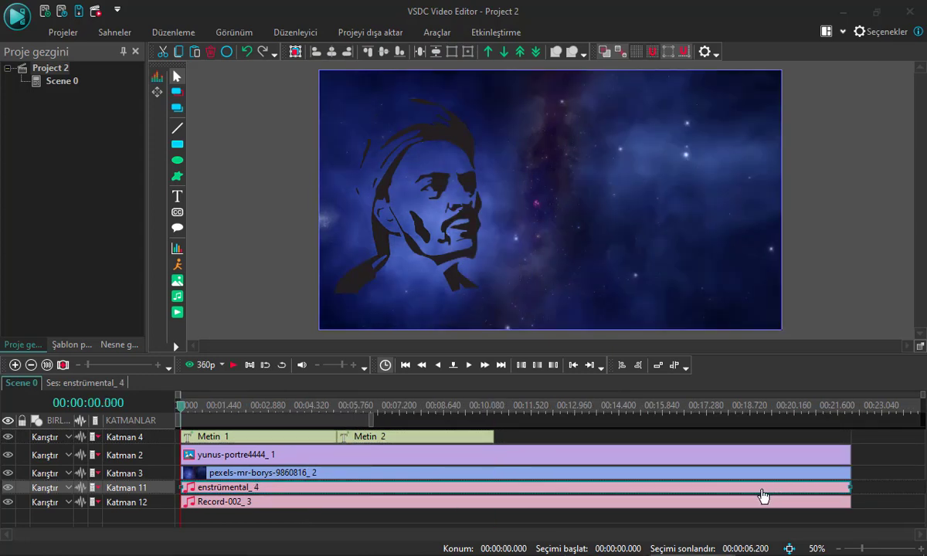
Step: Show the properties of the enstrümental music clip and set its audio level to -15.0 dB
click(234, 33)
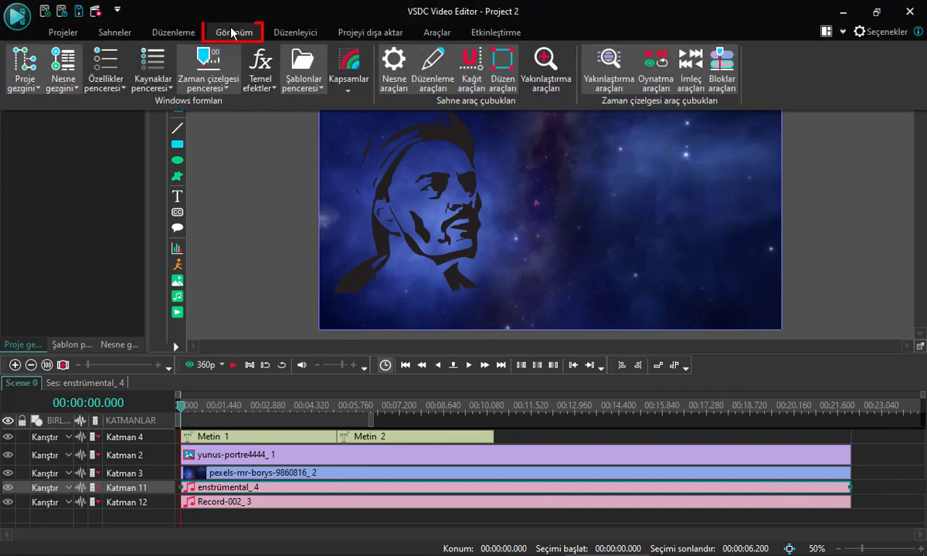
click(116, 77)
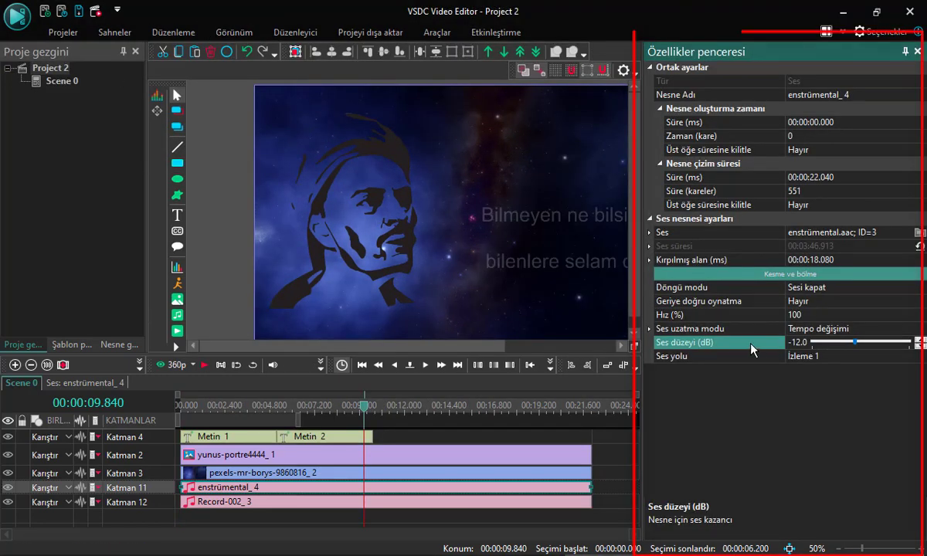
click(922, 346)
click(921, 346)
click(921, 347)
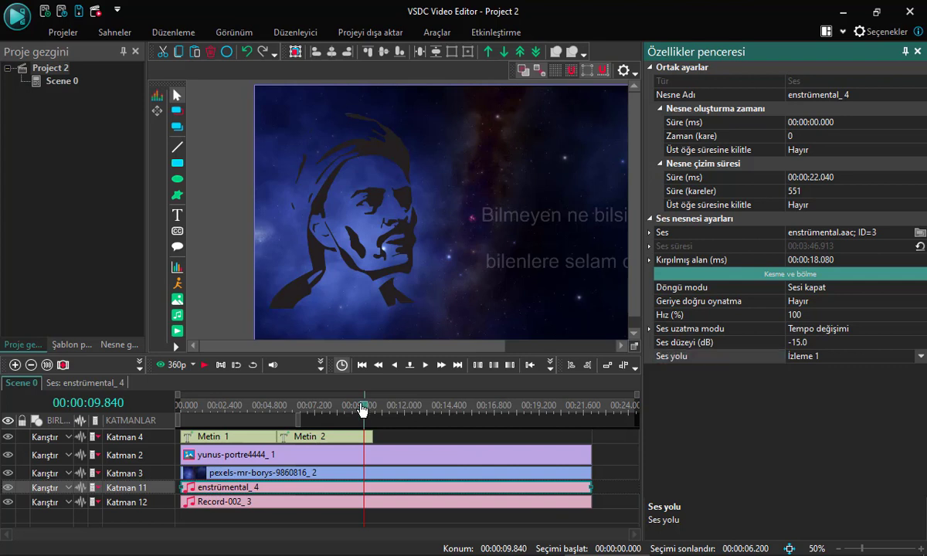
Step: Preview the scene from the start to check the music level against the voice recording
drag(362, 410, 170, 408)
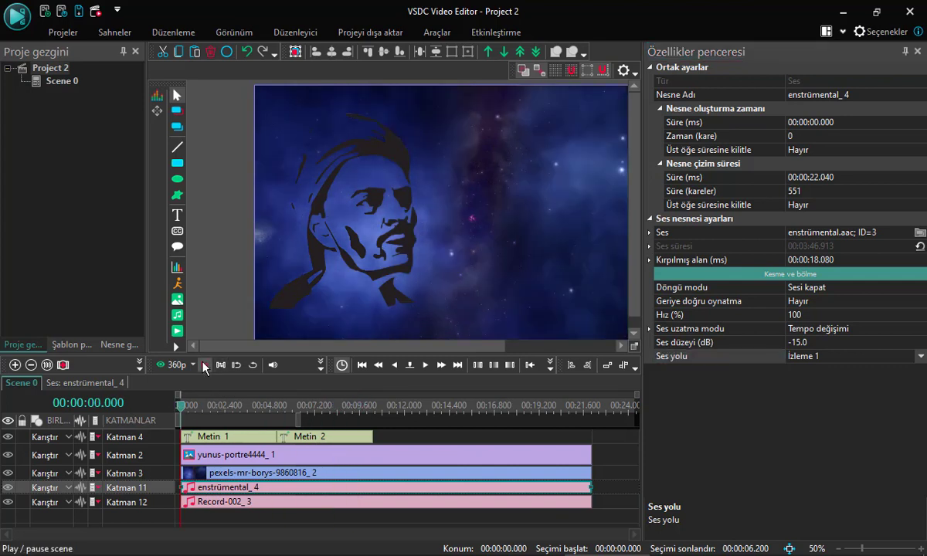
click(205, 364)
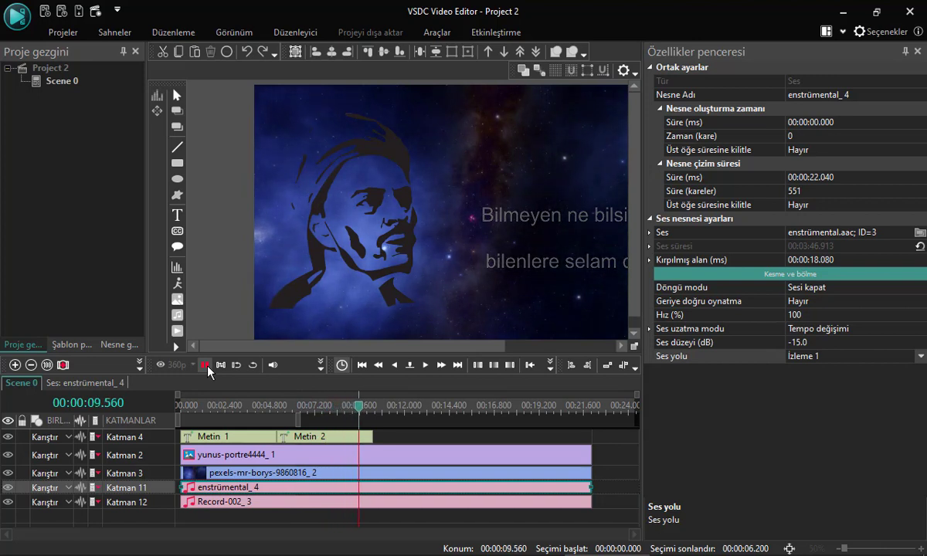
click(206, 365)
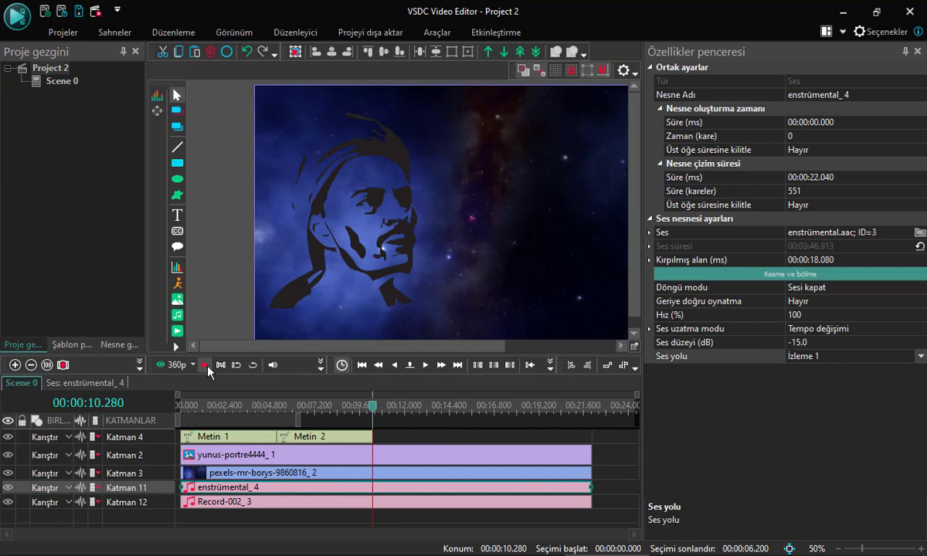
click(385, 267)
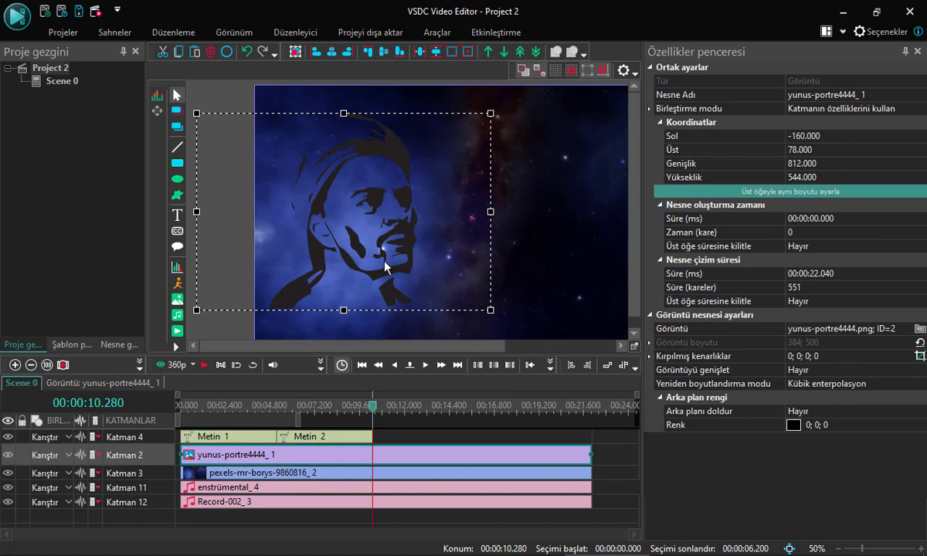
Step: Set up the project export for Web in YouTube format and apply the 720p (HD) H.264 / AVC, 16 Mbps profile
click(382, 36)
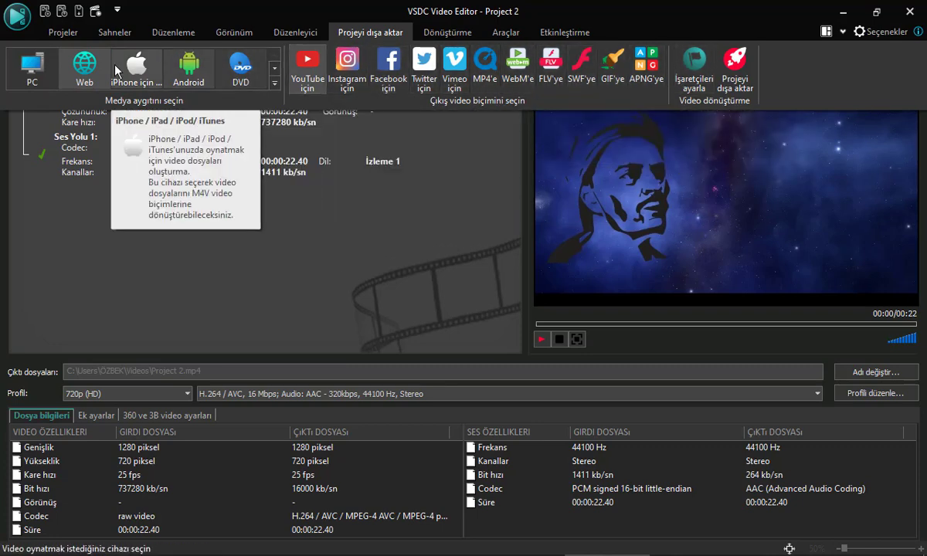
click(81, 74)
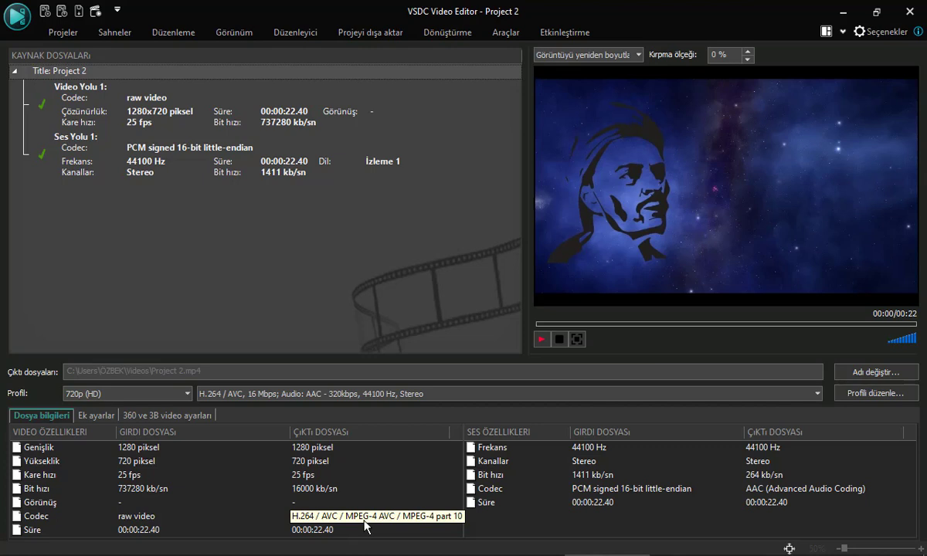
click(186, 393)
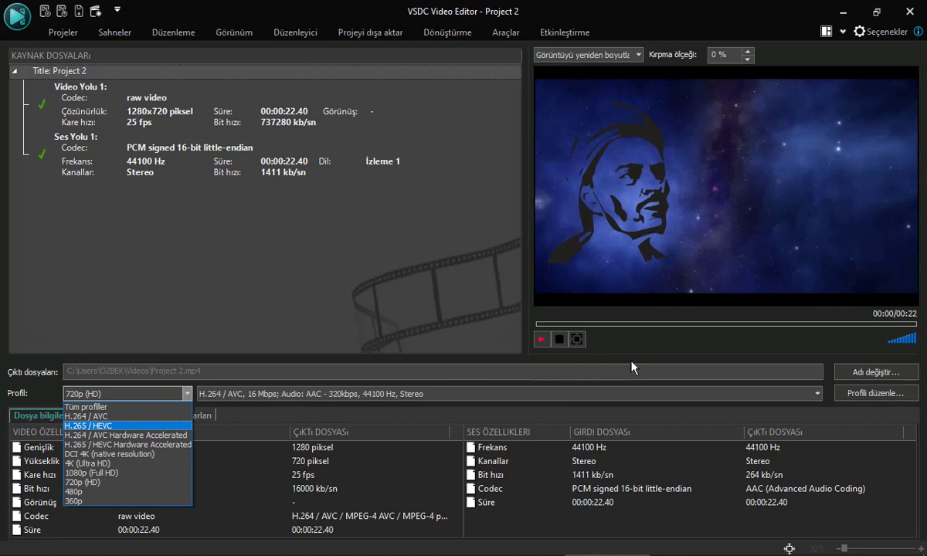
click(873, 394)
click(873, 394)
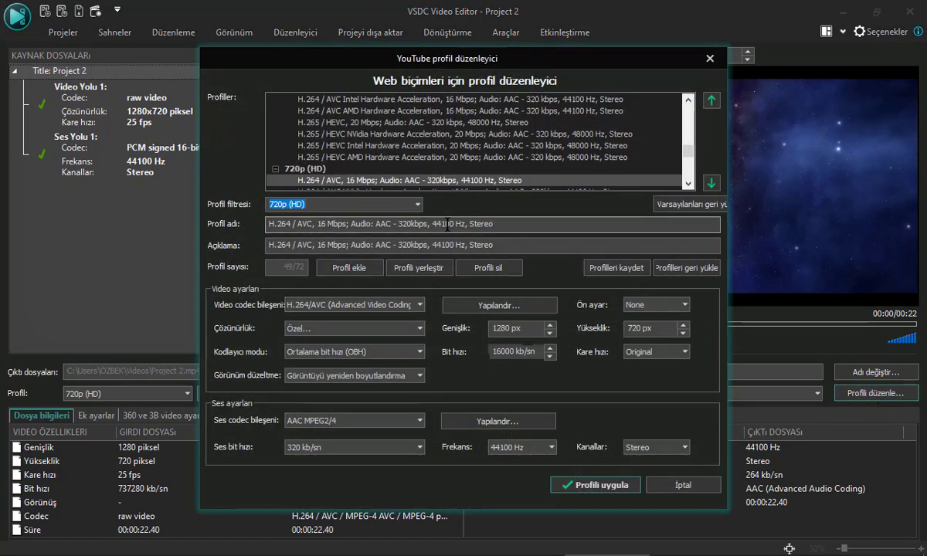
click(614, 486)
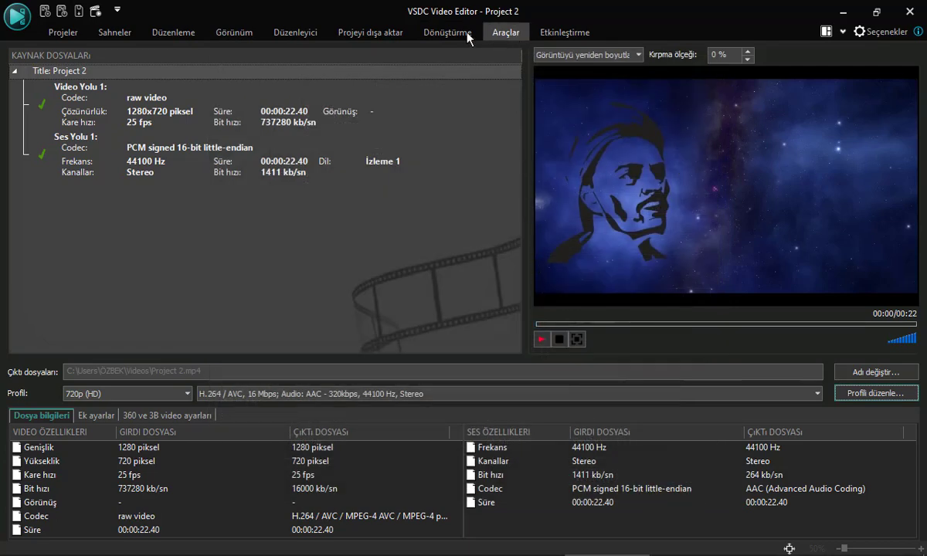
Step: Export the project as a video without the premium features and decline the upload to YouTube
click(369, 32)
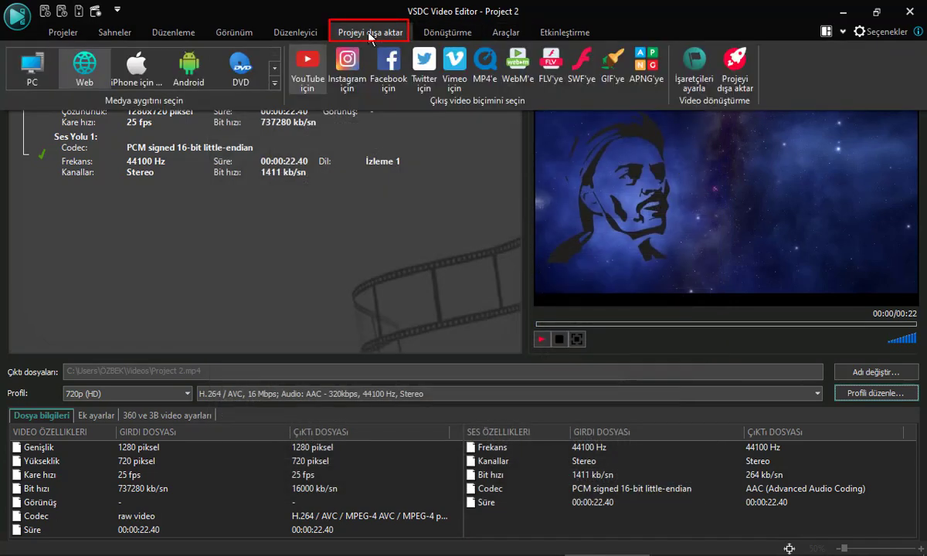
click(738, 84)
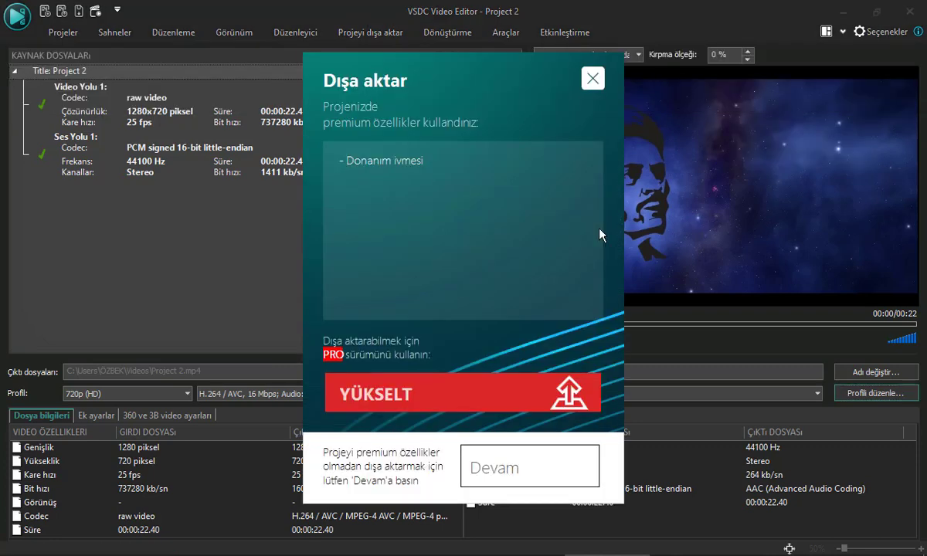
click(518, 479)
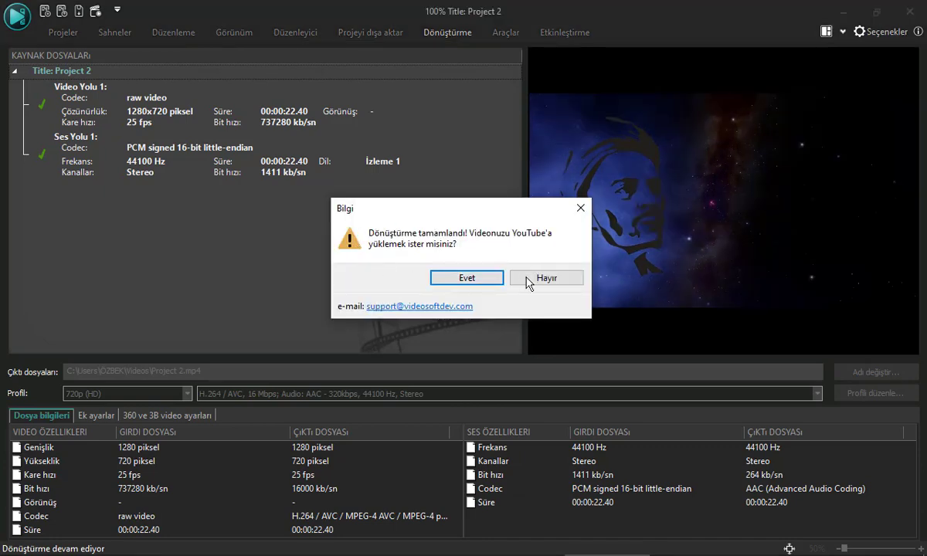
click(549, 280)
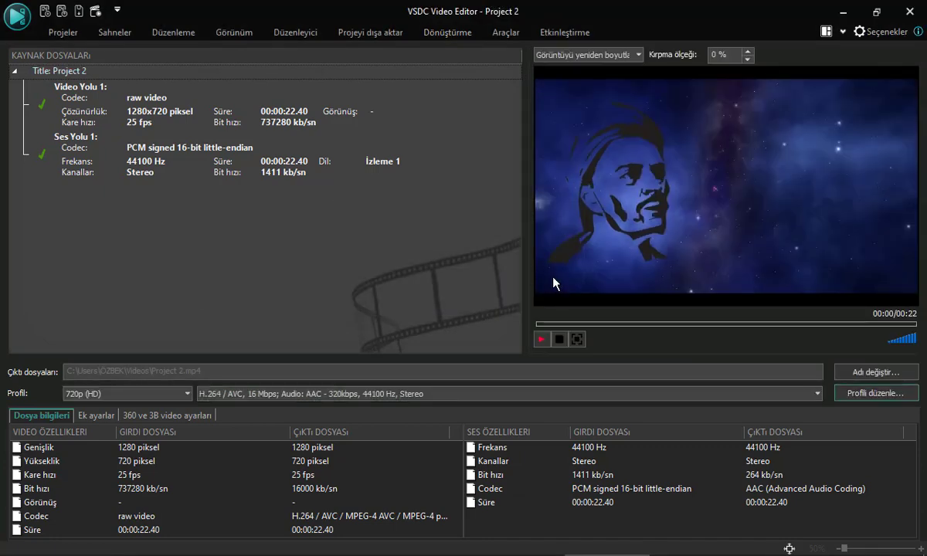